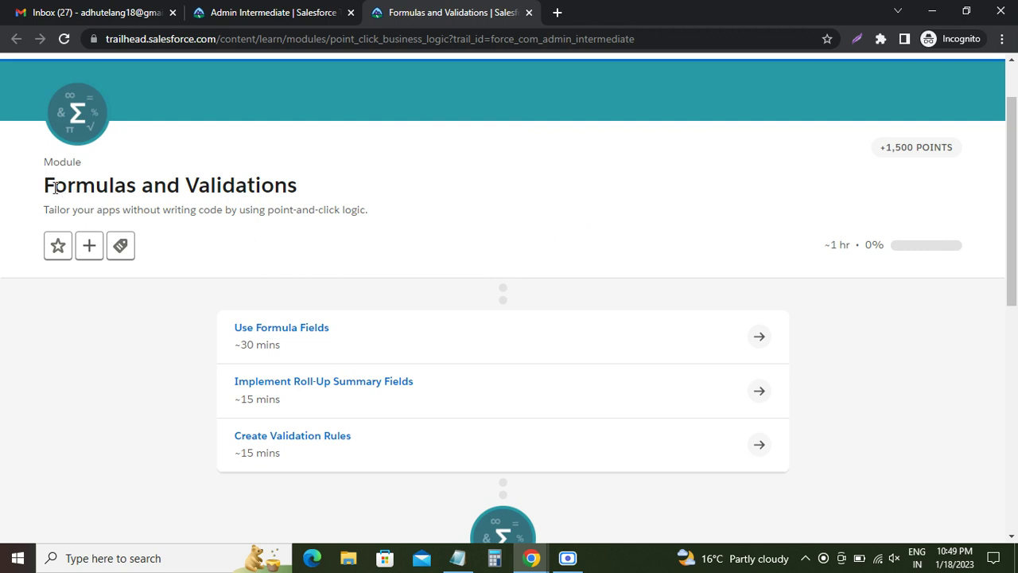
- Open the Use Formula Fields unit of the Formulas and Validations module in a separate browser tab
{"action": "left_click_drag", "start_coordinate": [54, 186], "coordinate": [299, 205]}
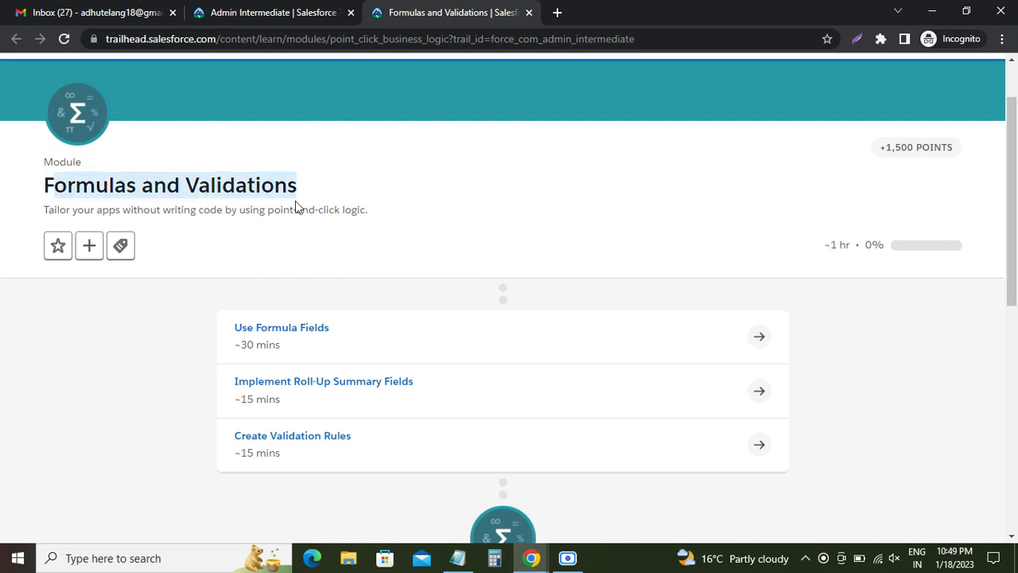
{"action": "right_click", "coordinate": [309, 334]}
{"action": "left_click", "coordinate": [328, 335]}
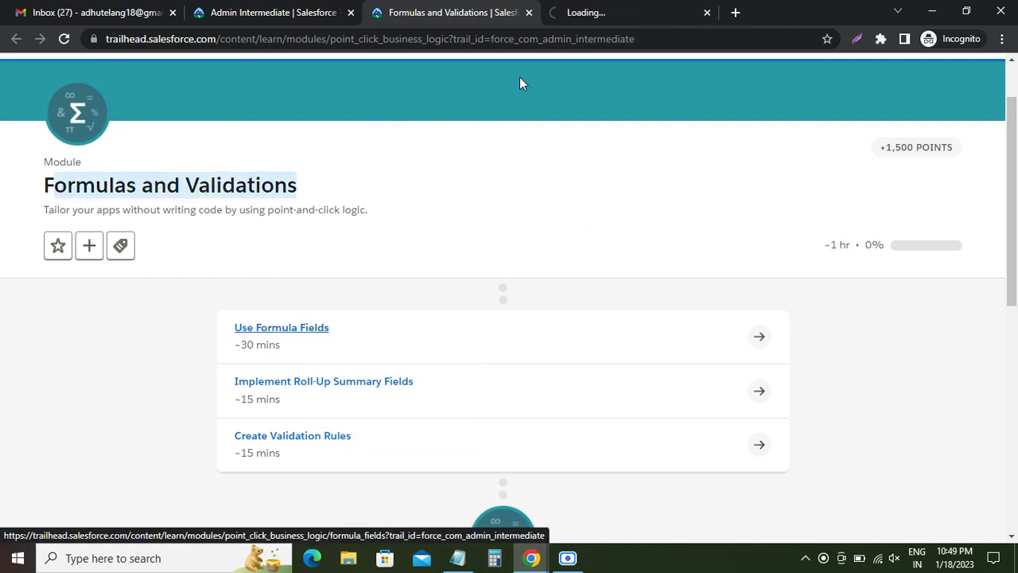
{"action": "key", "text": "ctrl+Tab"}
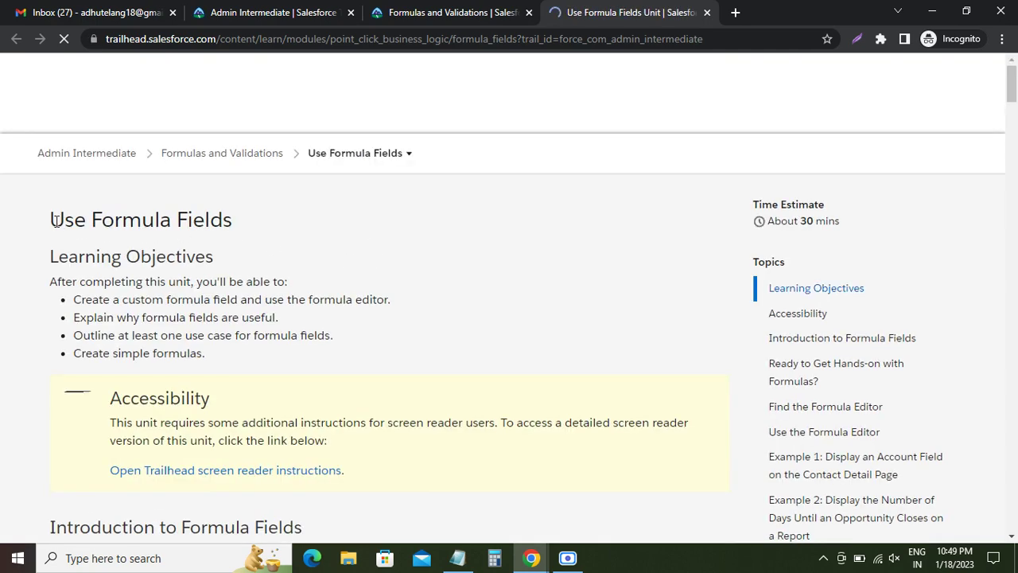
{"action": "left_click_drag", "start_coordinate": [48, 220], "coordinate": [234, 218]}
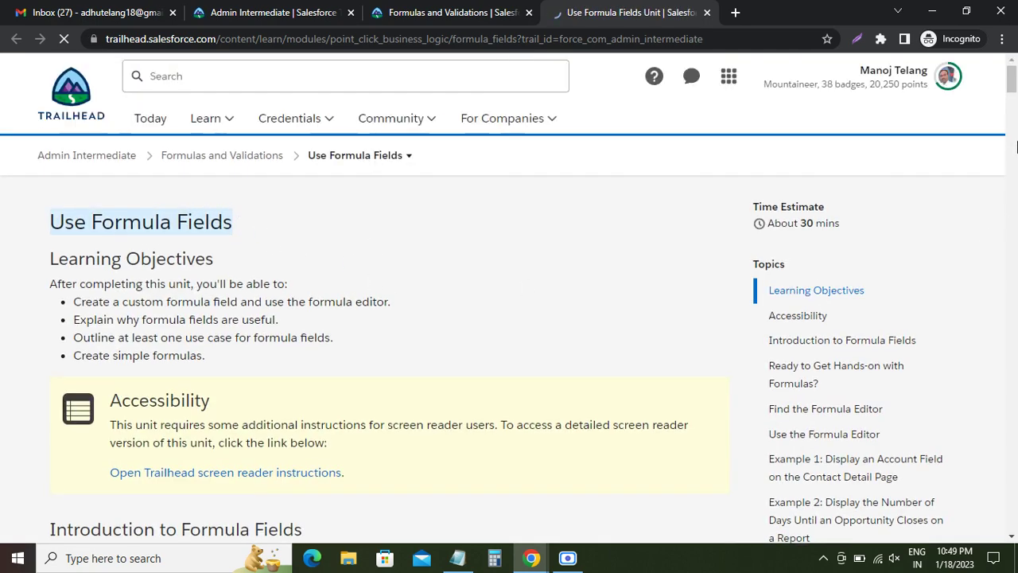
- Launch the hands-on org from the challenge at the end of the Use Formula Fields unit and show it
{"action": "left_click_drag", "start_coordinate": [1011, 83], "coordinate": [983, 499]}
{"action": "scroll", "coordinate": [987, 504], "scroll_direction": "down", "scroll_amount": 2}
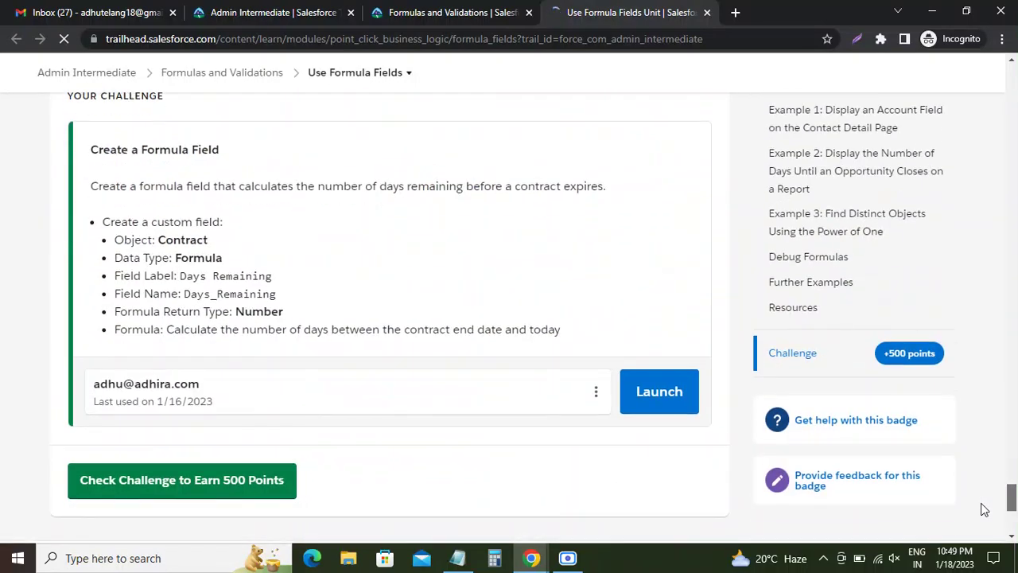
{"action": "left_click", "coordinate": [659, 386]}
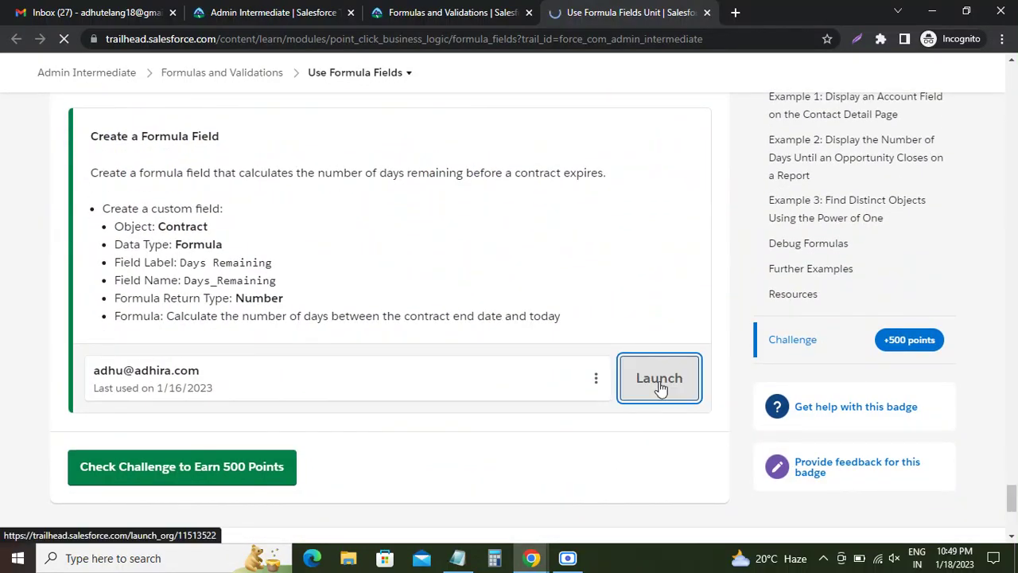
{"action": "left_click", "coordinate": [576, 13]}
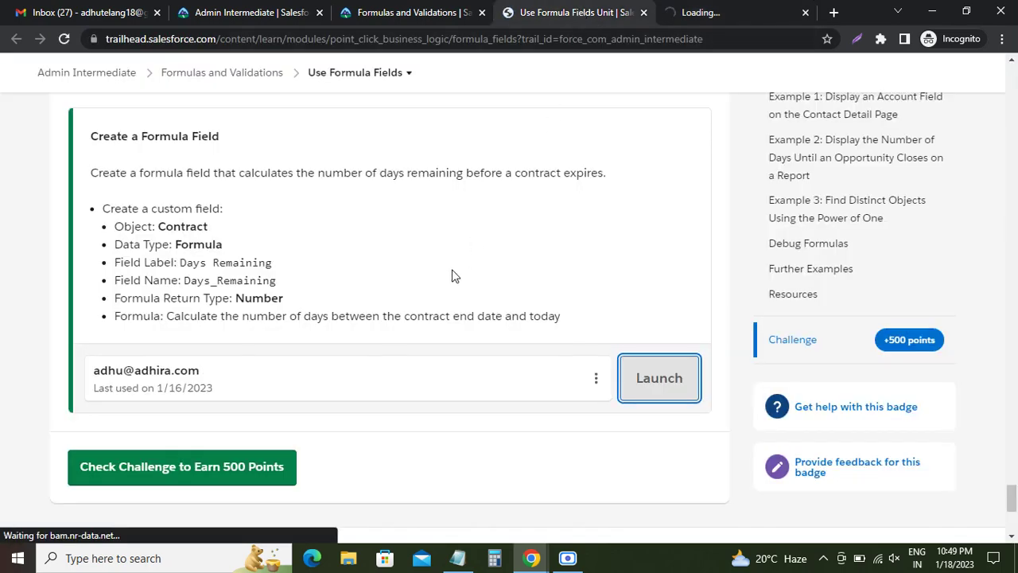
{"action": "scroll", "coordinate": [432, 283], "scroll_direction": "up", "scroll_amount": 4}
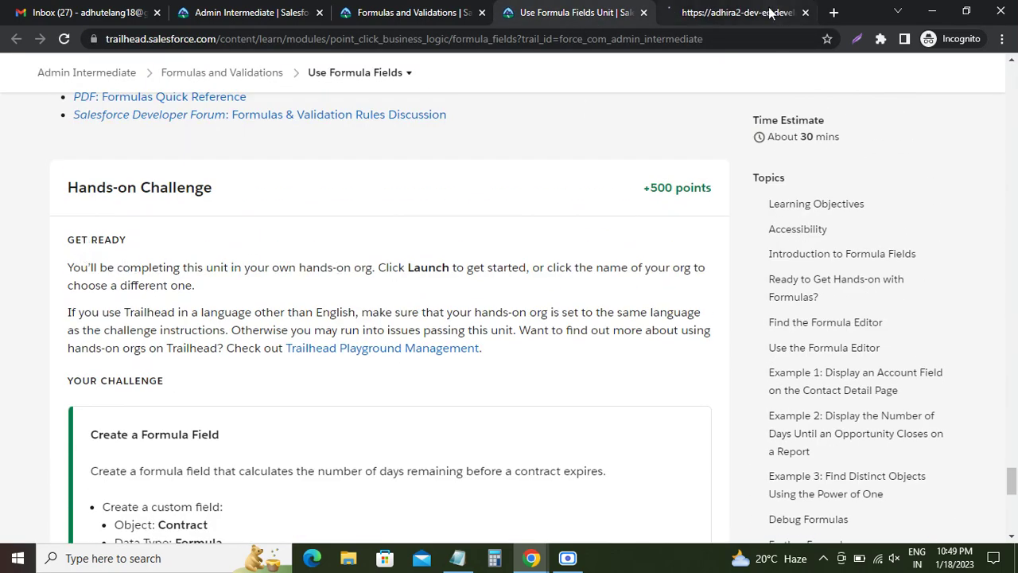
{"action": "left_click", "coordinate": [738, 12]}
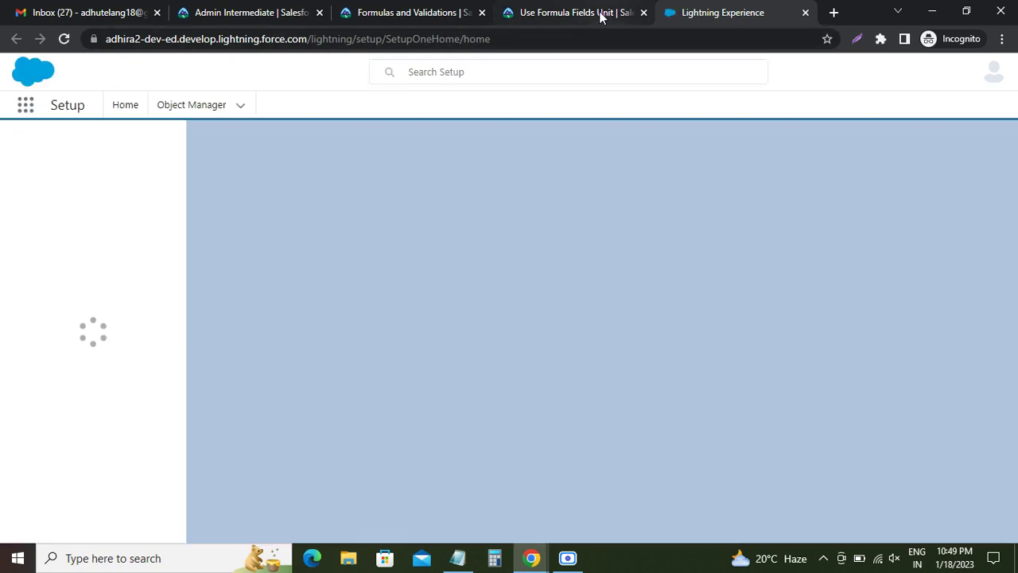
- Read the Get Ready instructions of the Hands-on Challenge on the unit page and check the launched org
{"action": "left_click", "coordinate": [600, 15]}
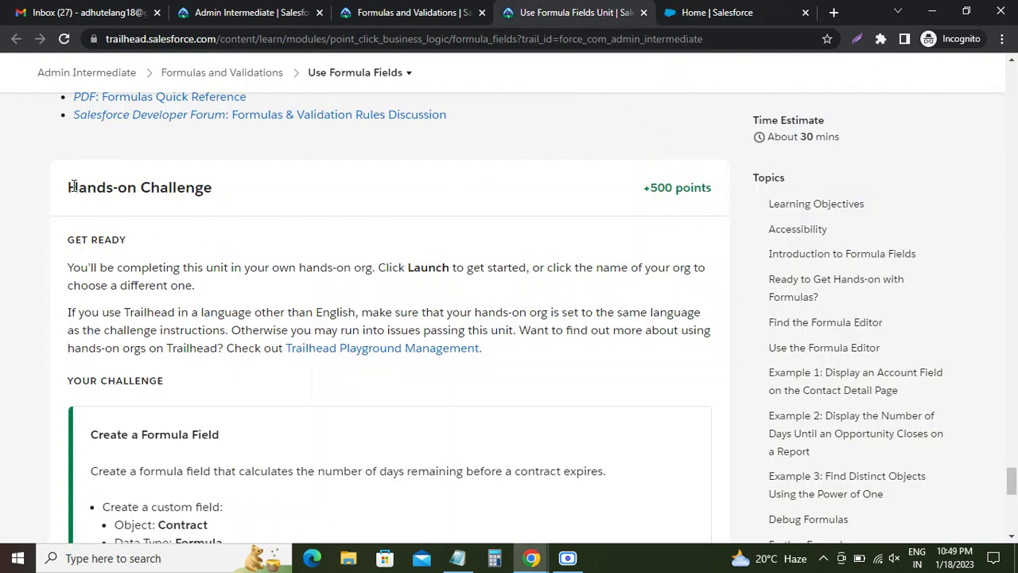
{"action": "left_click_drag", "start_coordinate": [71, 187], "coordinate": [274, 182]}
{"action": "left_click_drag", "start_coordinate": [70, 239], "coordinate": [167, 244]}
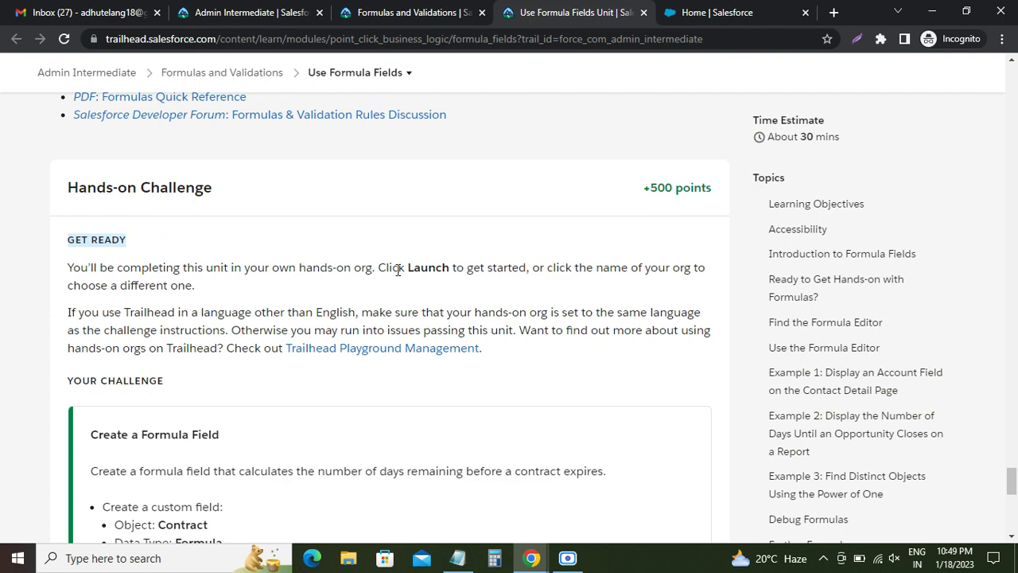
{"action": "left_click_drag", "start_coordinate": [408, 267], "coordinate": [535, 269]}
{"action": "scroll", "coordinate": [602, 351], "scroll_direction": "down", "scroll_amount": 1}
{"action": "scroll", "coordinate": [602, 351], "scroll_direction": "down", "scroll_amount": 1}
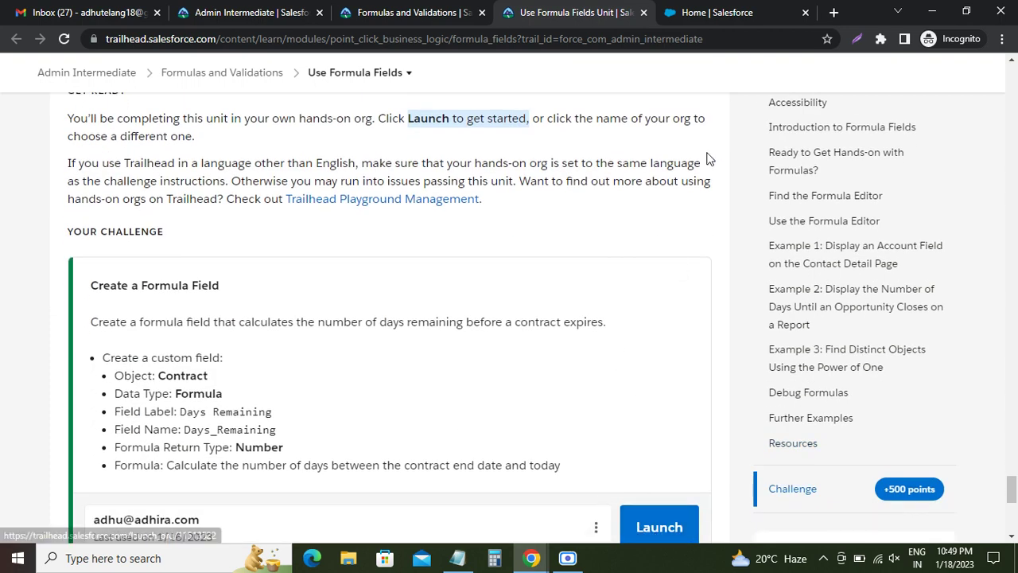
{"action": "left_click", "coordinate": [732, 11]}
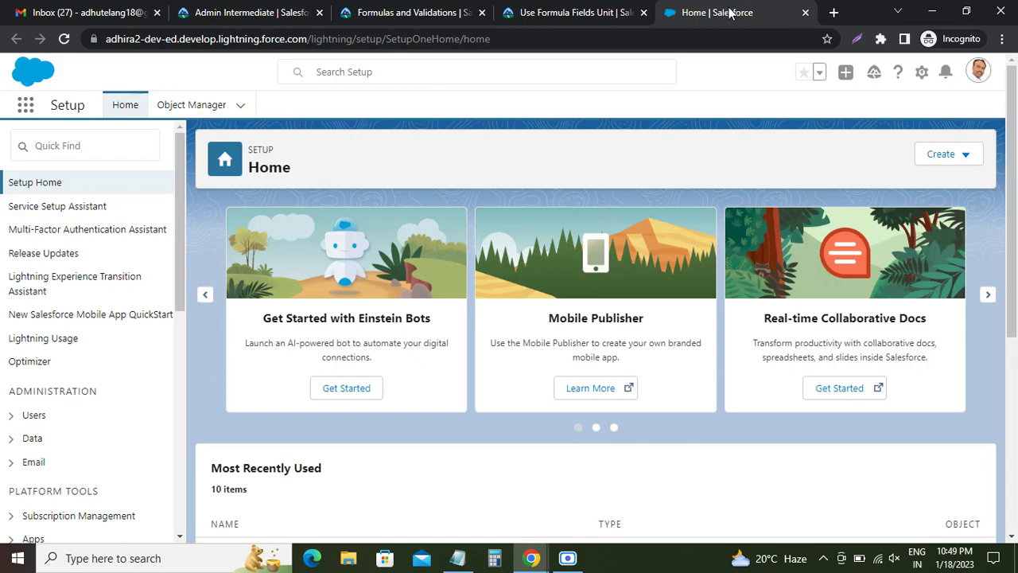
- Read the Create a Formula Field challenge on the Trailhead page, examining its purpose and the object required for the custom field
{"action": "left_click", "coordinate": [550, 13]}
{"action": "scroll", "coordinate": [175, 303], "scroll_direction": "down", "scroll_amount": 3}
{"action": "scroll", "coordinate": [176, 283], "scroll_direction": "up", "scroll_amount": 2}
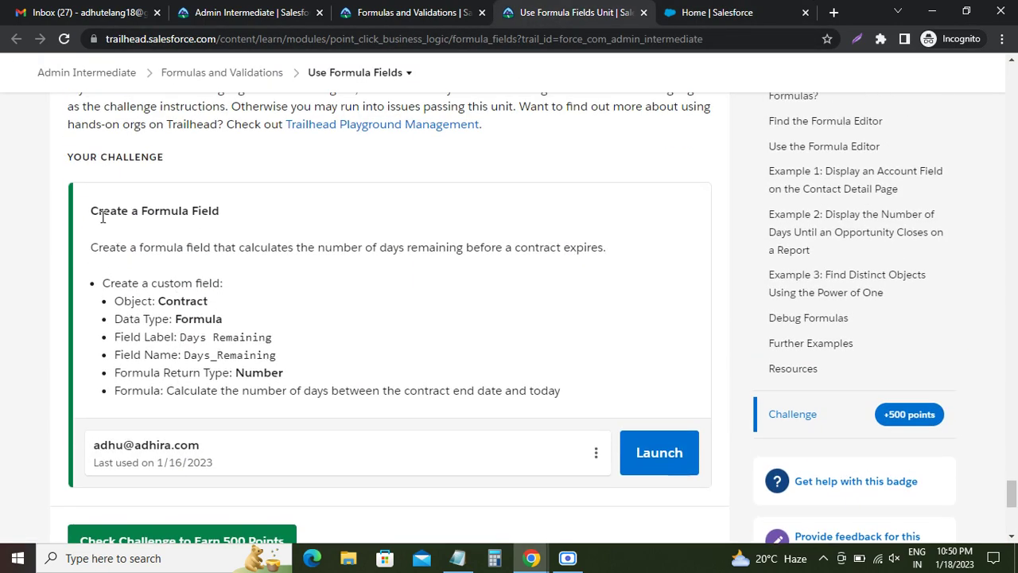
{"action": "left_click_drag", "start_coordinate": [90, 211], "coordinate": [224, 218]}
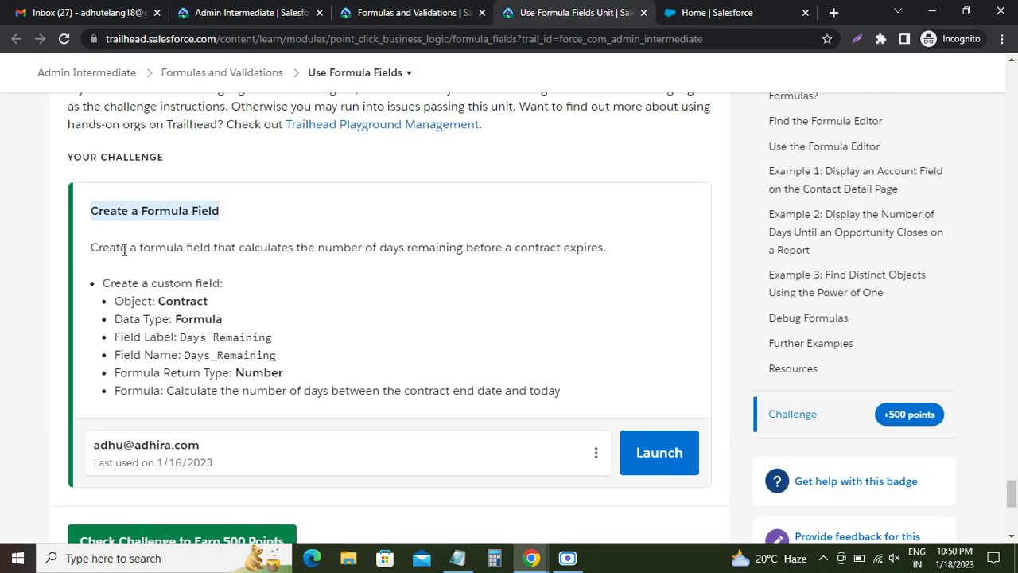
{"action": "left_click_drag", "start_coordinate": [90, 248], "coordinate": [294, 252]}
{"action": "left_click", "coordinate": [299, 252]}
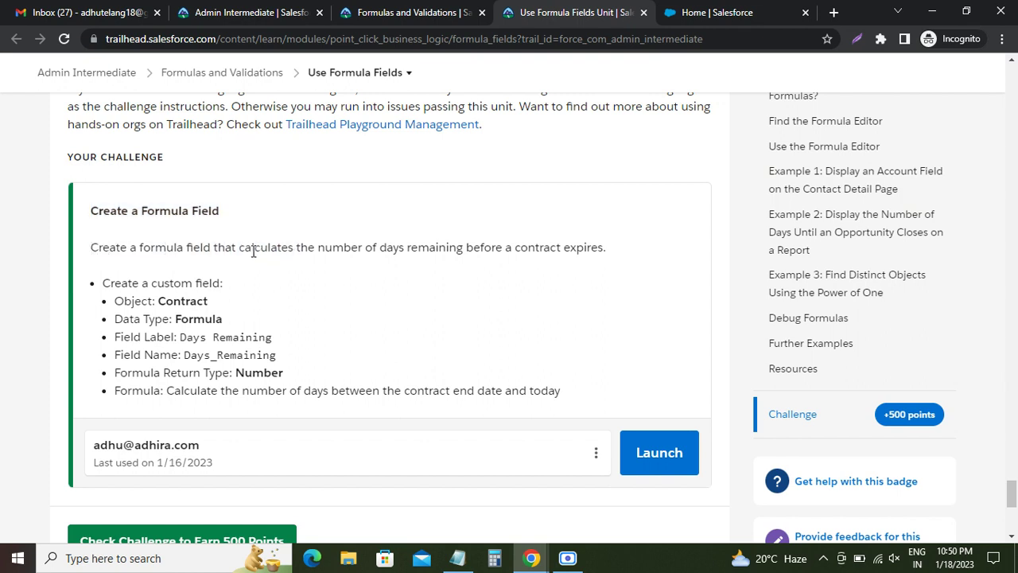
{"action": "left_click_drag", "start_coordinate": [242, 248], "coordinate": [601, 253]}
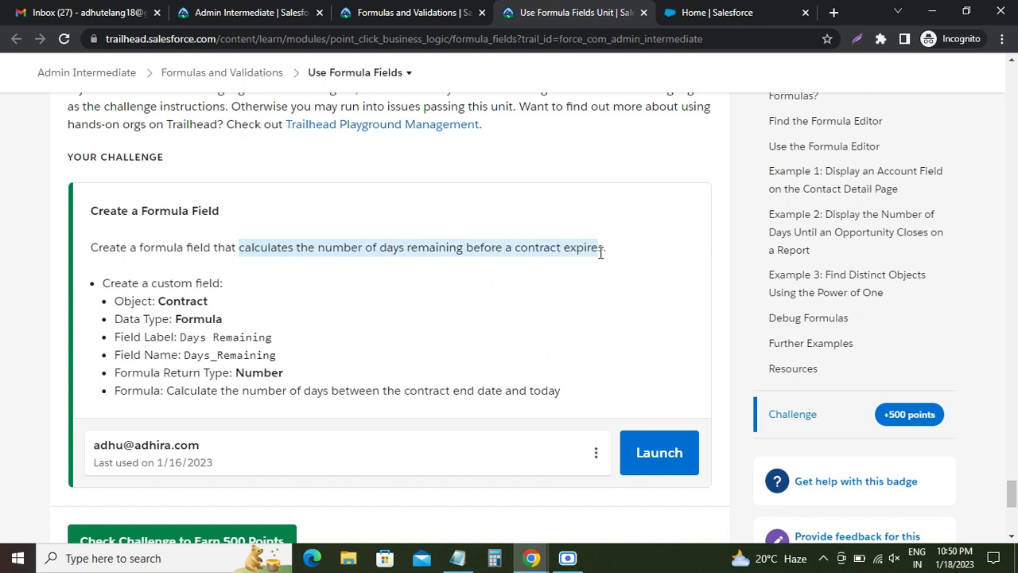
{"action": "scroll", "coordinate": [239, 306], "scroll_direction": "down", "scroll_amount": 1}
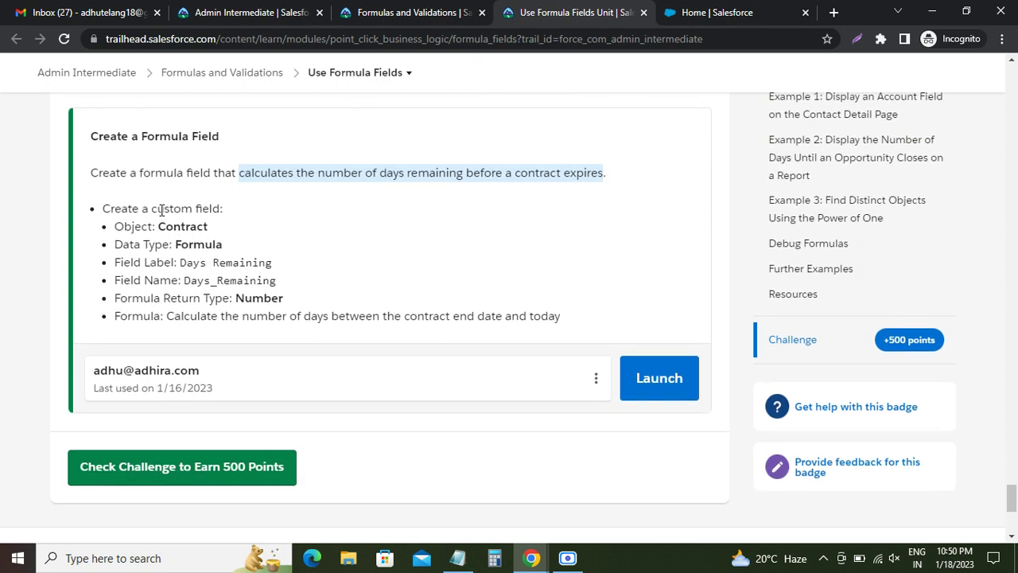
{"action": "left_click_drag", "start_coordinate": [113, 209], "coordinate": [221, 209]}
{"action": "left_click", "coordinate": [175, 223]}
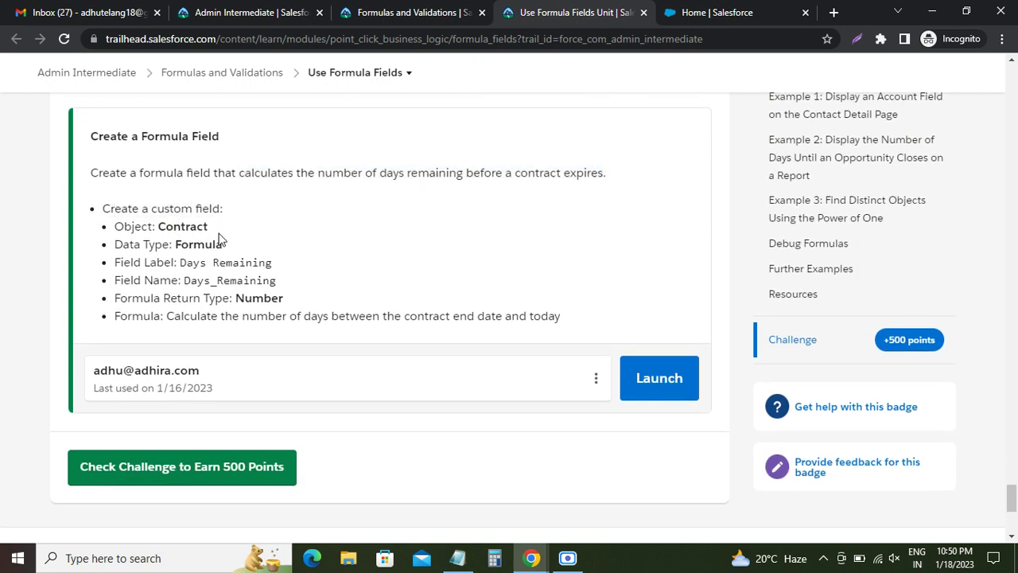
{"action": "double_click", "coordinate": [194, 229]}
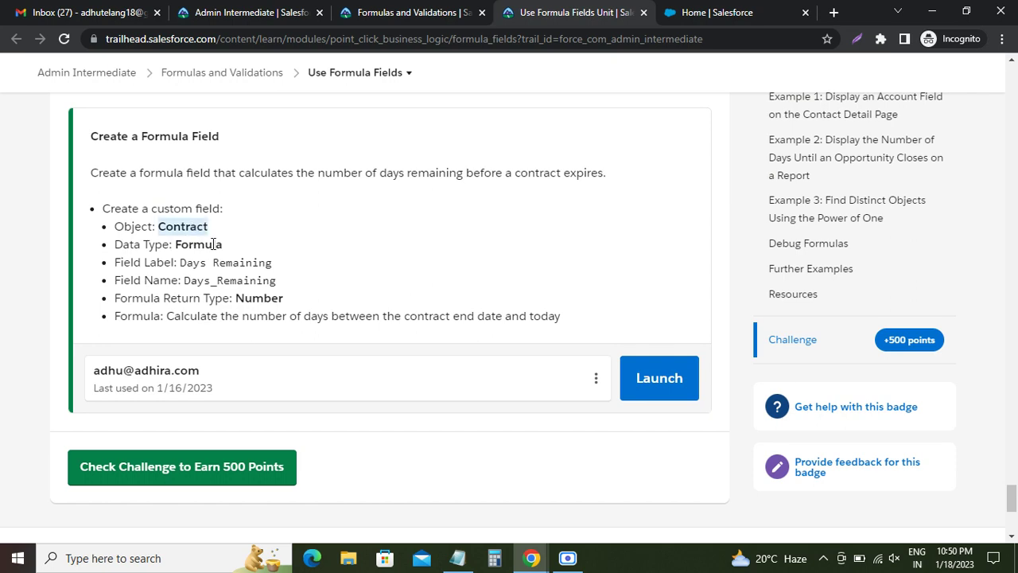
- Open Setup of the launched org in a fresh tab, close the old one, and go to the Object Manager
{"action": "left_click", "coordinate": [711, 11]}
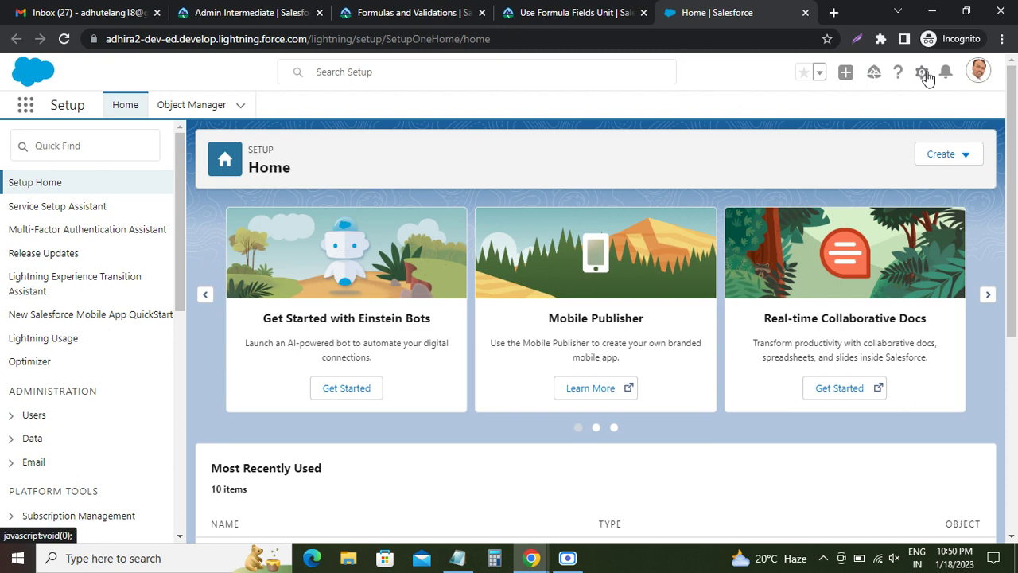
{"action": "left_click", "coordinate": [920, 73]}
{"action": "left_click", "coordinate": [847, 116]}
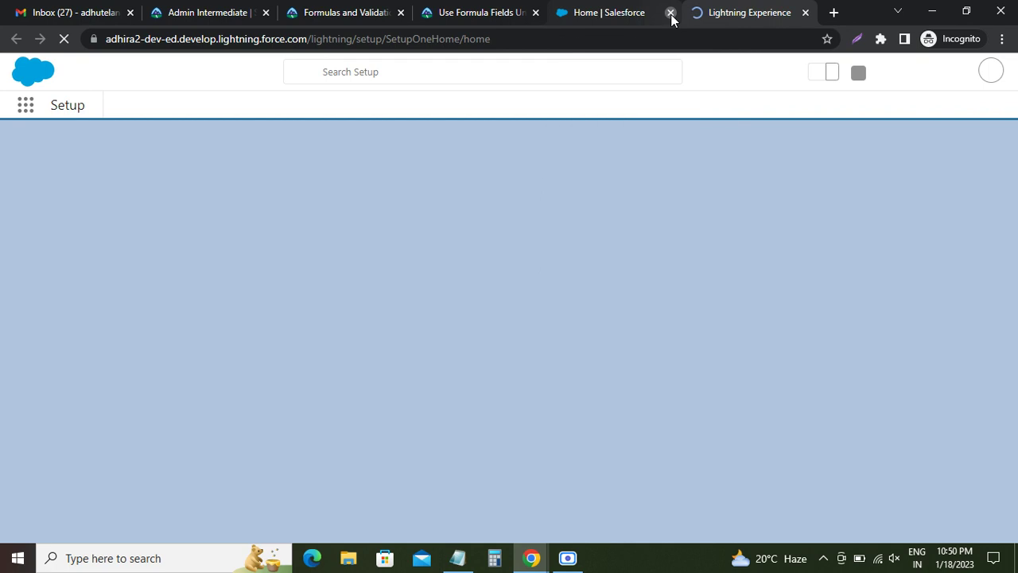
{"action": "left_click", "coordinate": [671, 12]}
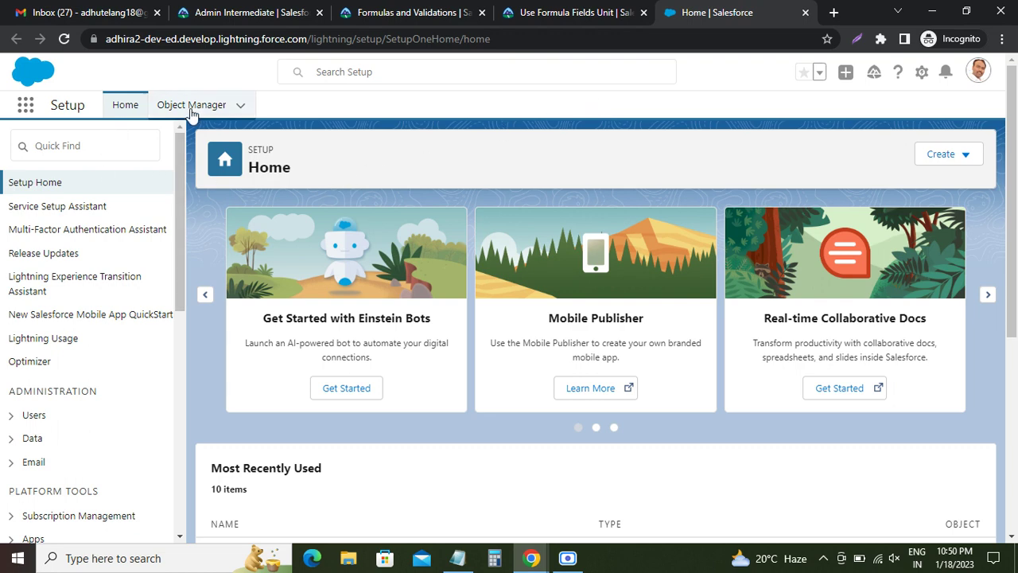
{"action": "left_click", "coordinate": [191, 105]}
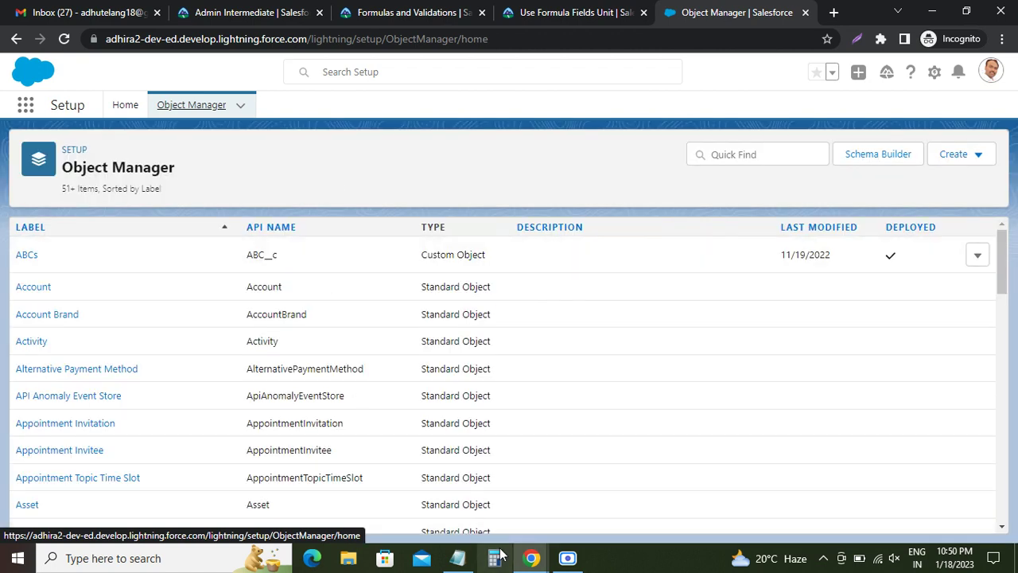
{"action": "left_click", "coordinate": [567, 558]}
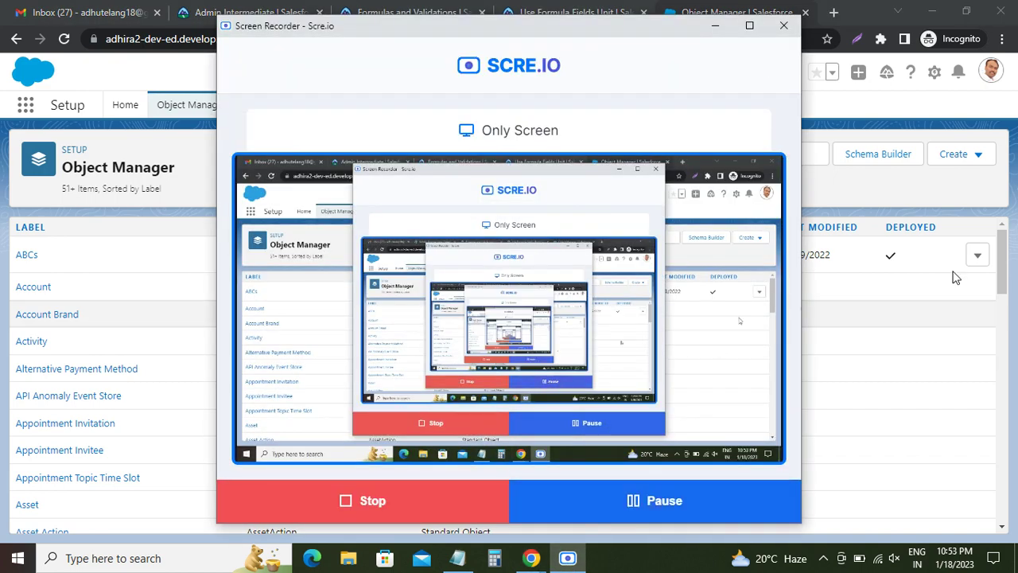
{"action": "left_click", "coordinate": [621, 514]}
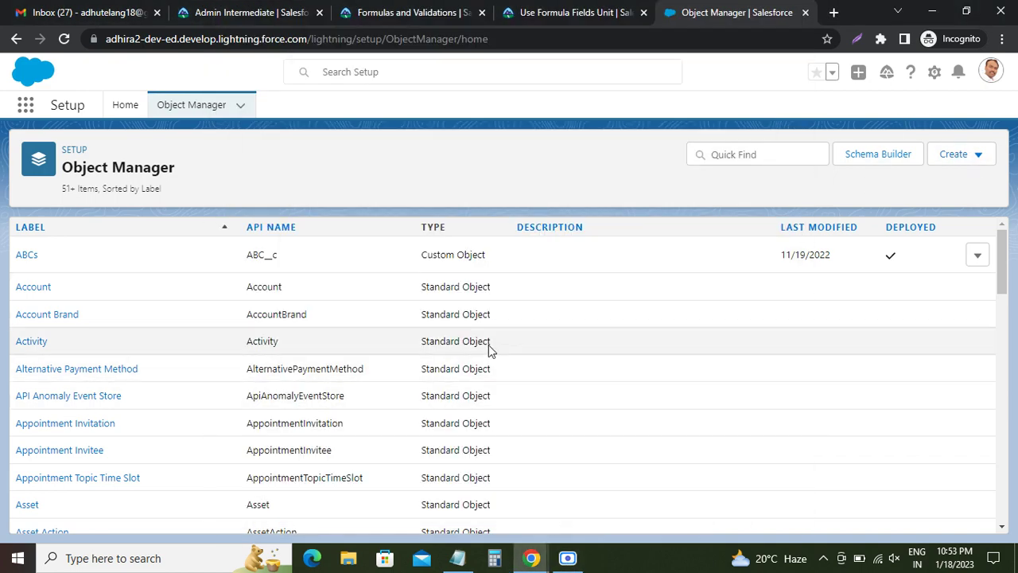
- Find the Contract object in the Object Manager and start a new custom field in its Fields & Relationships
{"action": "left_click", "coordinate": [742, 159]}
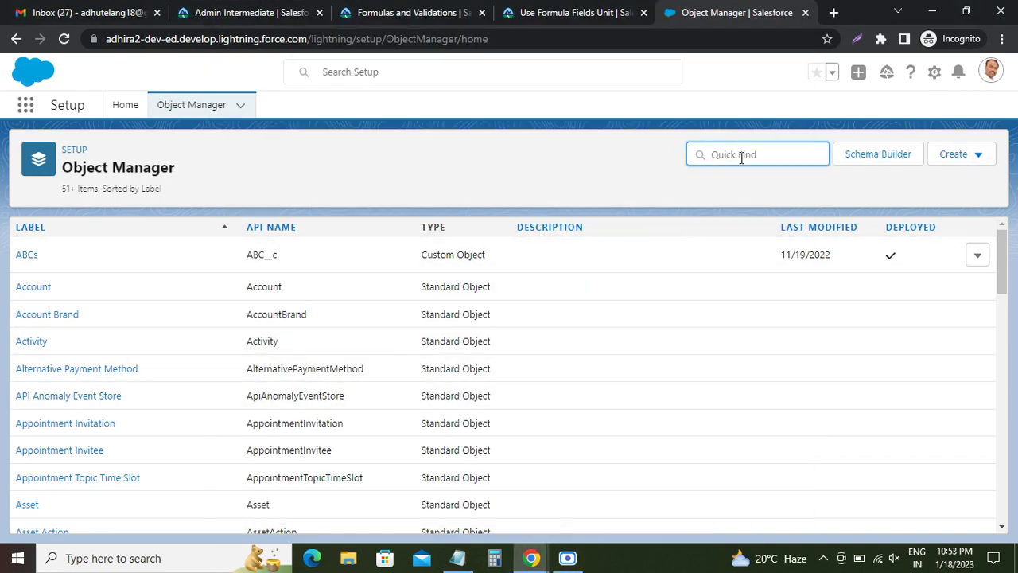
{"action": "type", "text": "Contract"}
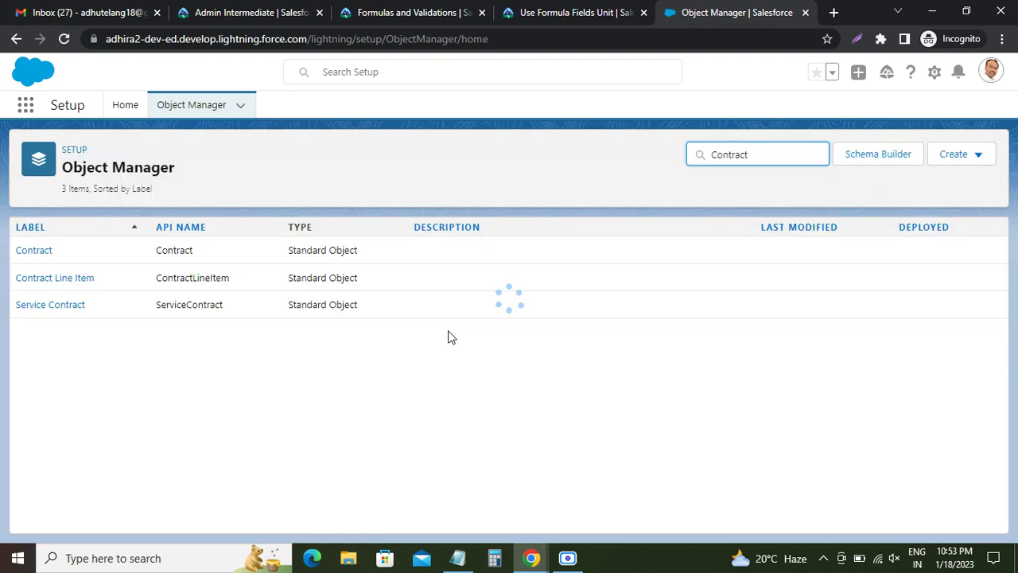
{"action": "left_click", "coordinate": [35, 251]}
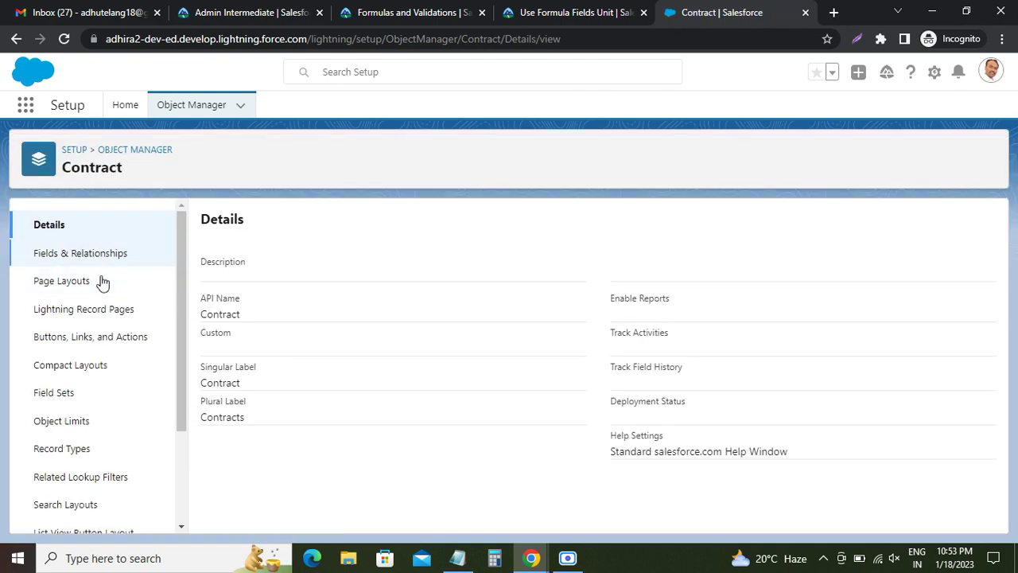
{"action": "left_click", "coordinate": [115, 254]}
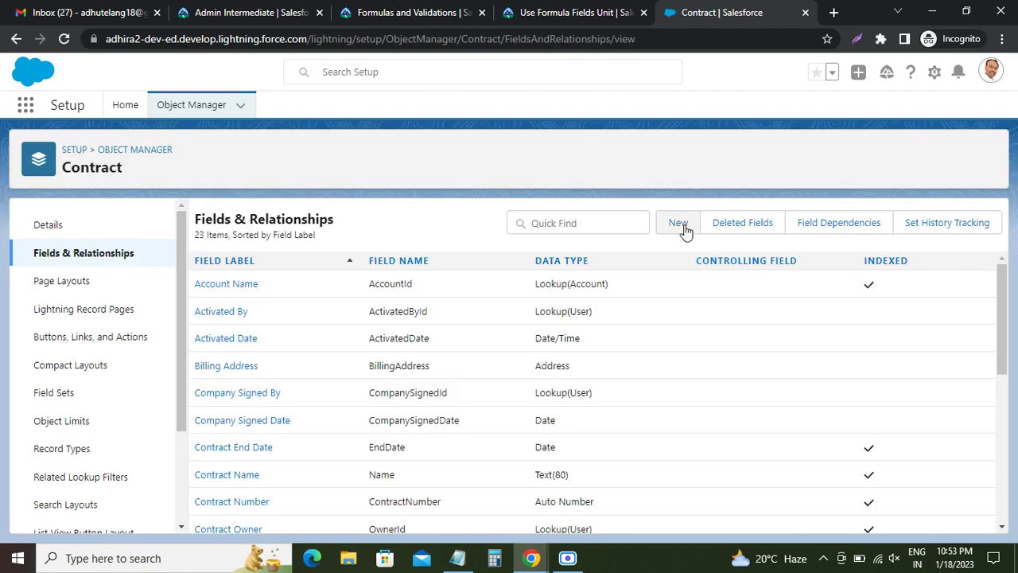
{"action": "left_click", "coordinate": [682, 229]}
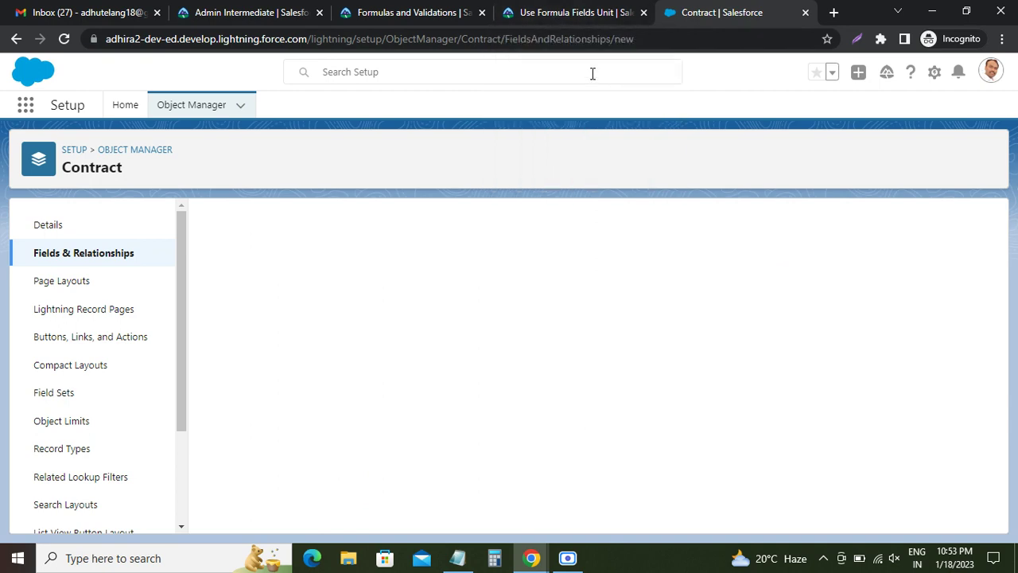
- Check the required field label and data type in the Create a Formula Field challenge on the Trailhead page
{"action": "left_click", "coordinate": [531, 11]}
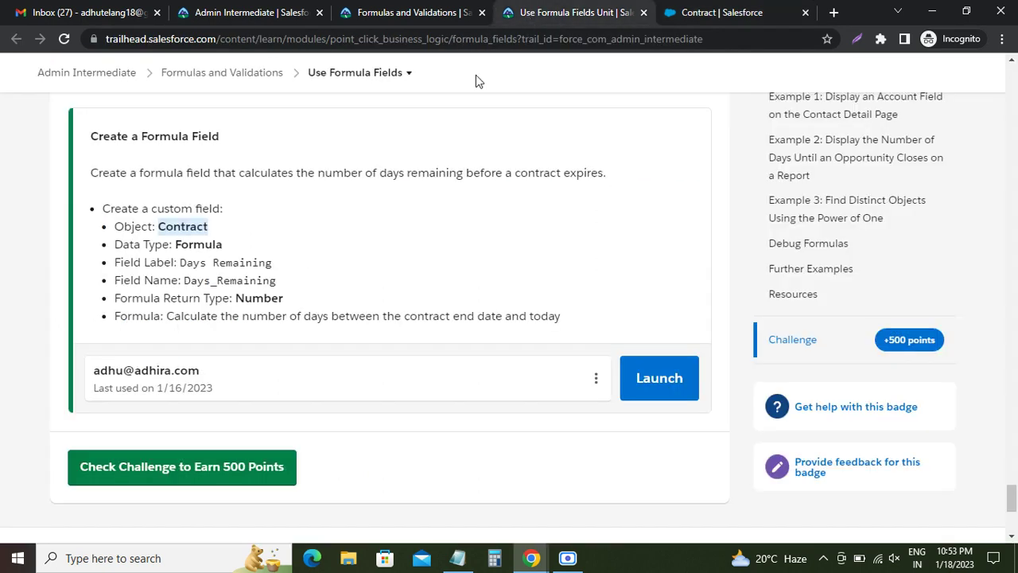
{"action": "left_click", "coordinate": [182, 263]}
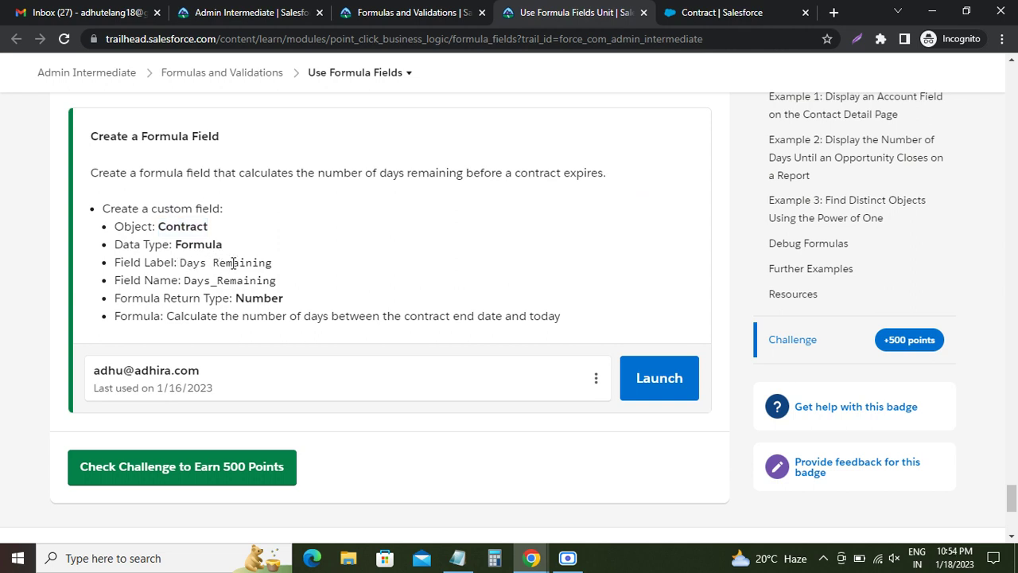
{"action": "left_click_drag", "start_coordinate": [234, 262], "coordinate": [183, 266]}
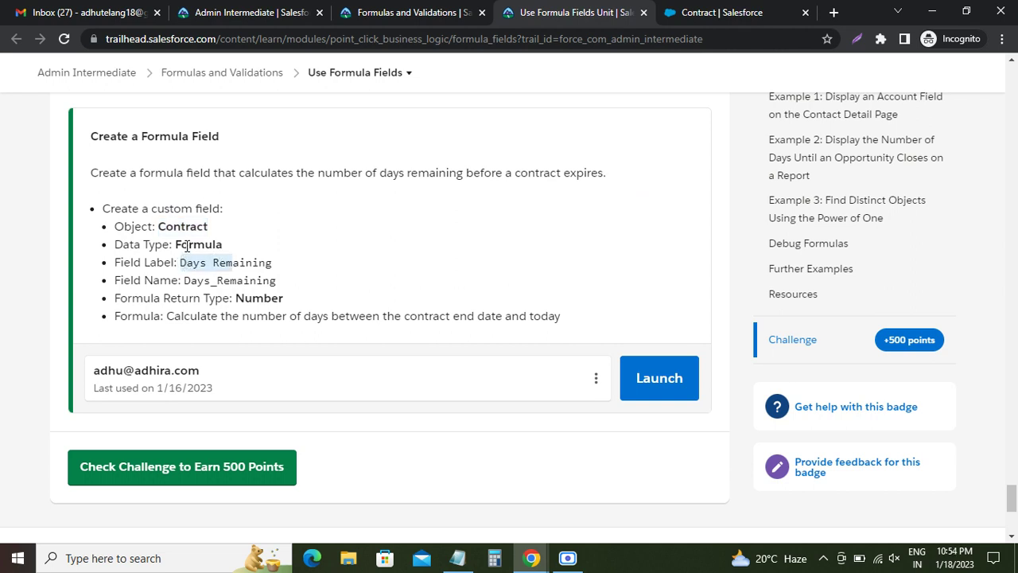
{"action": "double_click", "coordinate": [213, 244]}
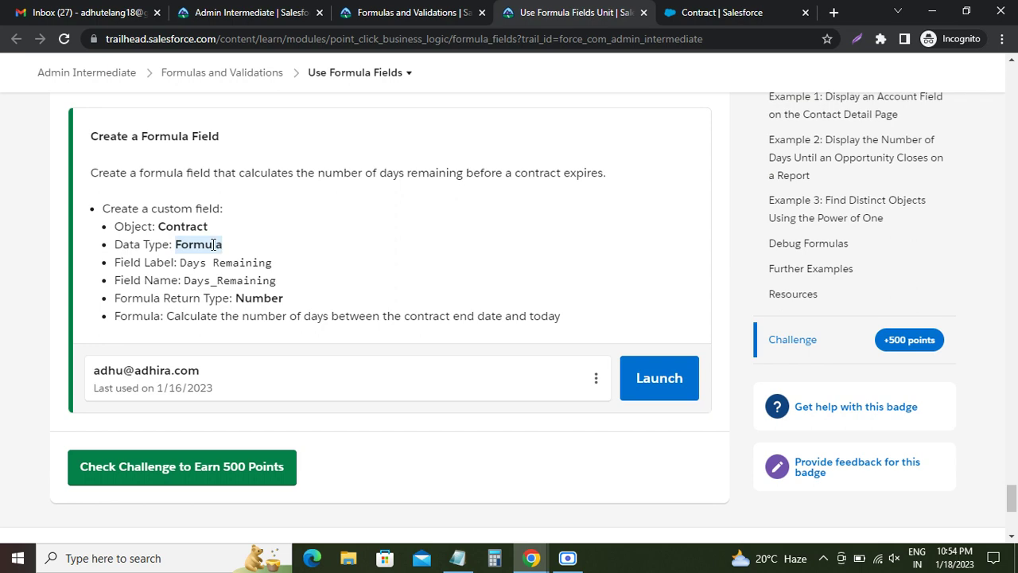
- Choose Formula as the data type of the new Contract custom field and continue to the output type settings
{"action": "left_click", "coordinate": [715, 14]}
{"action": "scroll", "coordinate": [445, 326], "scroll_direction": "down", "scroll_amount": 2}
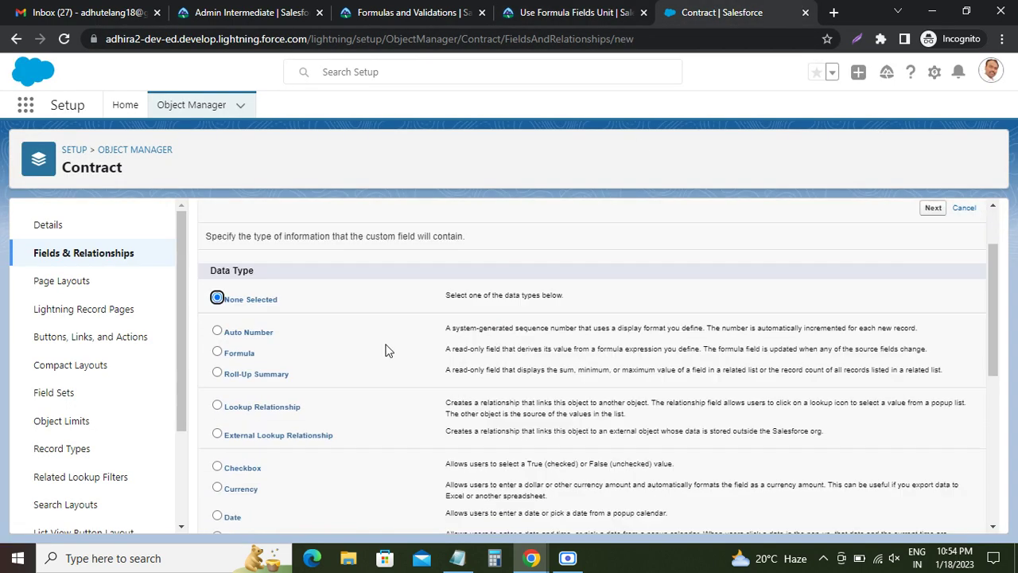
{"action": "left_click", "coordinate": [218, 289]}
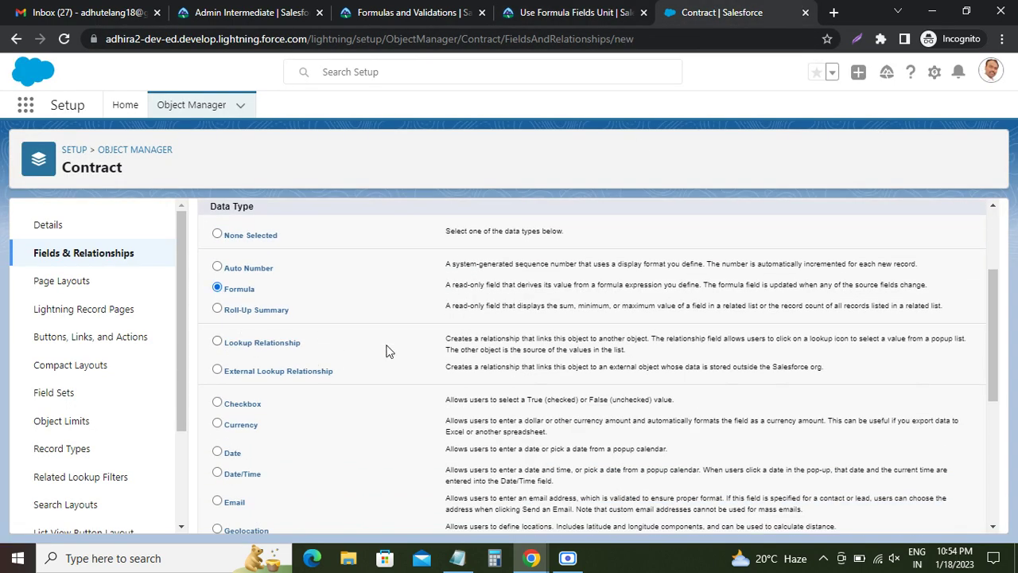
{"action": "scroll", "coordinate": [900, 476], "scroll_direction": "down", "scroll_amount": 4}
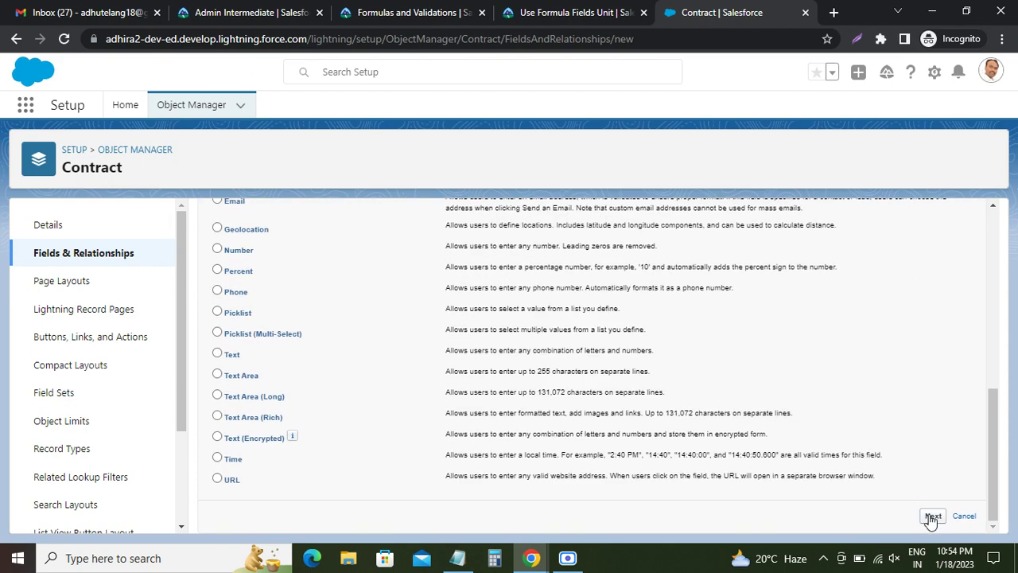
{"action": "left_click", "coordinate": [932, 517]}
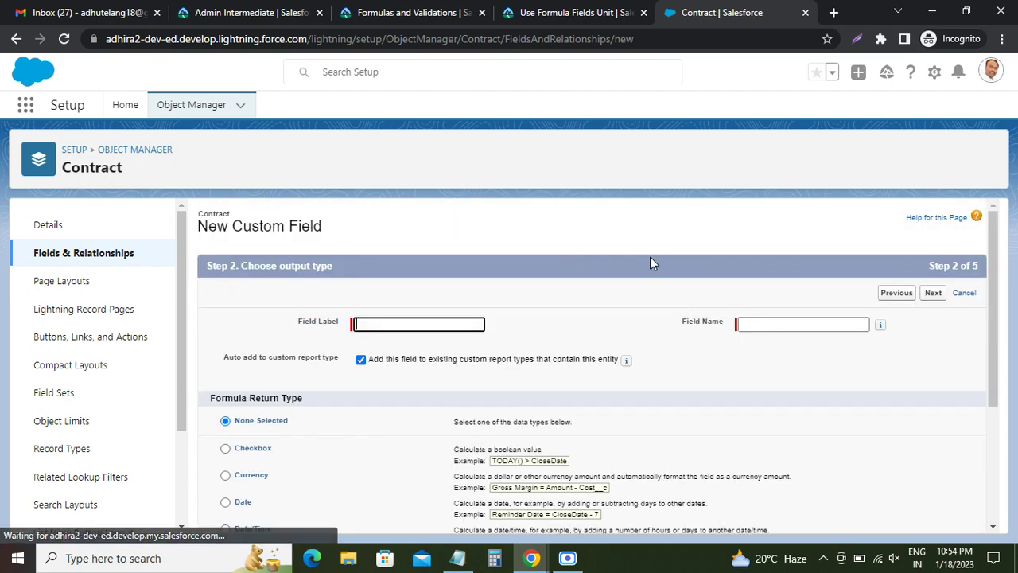
- Copy the field label from the Trailhead challenge and set the new field's label to Days Remaining
{"action": "left_click", "coordinate": [592, 17]}
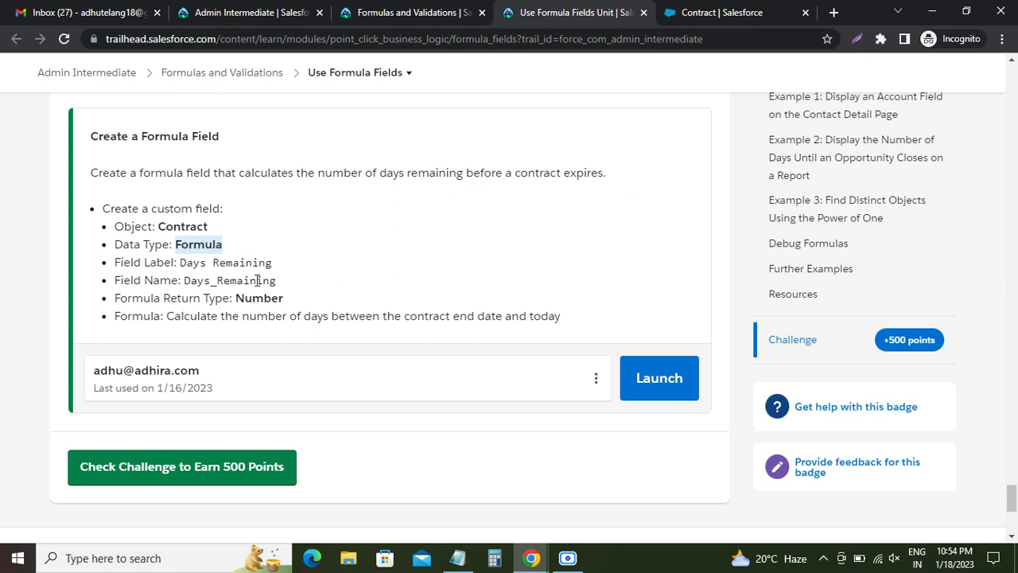
{"action": "left_click_drag", "start_coordinate": [182, 265], "coordinate": [274, 263]}
{"action": "key", "text": "ctrl+c"}
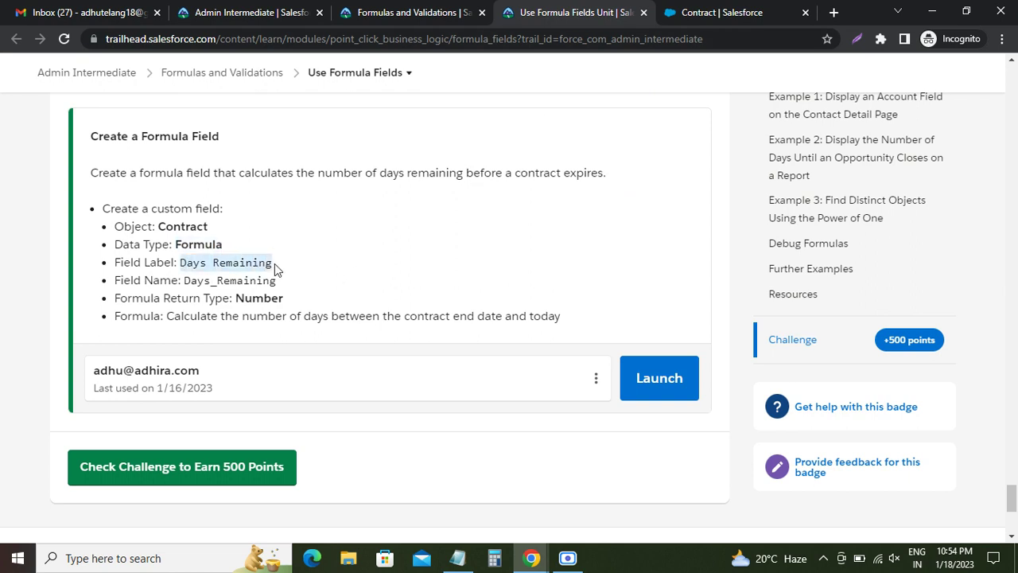
{"action": "left_click", "coordinate": [720, 12]}
{"action": "key", "text": "ctrl+v"}
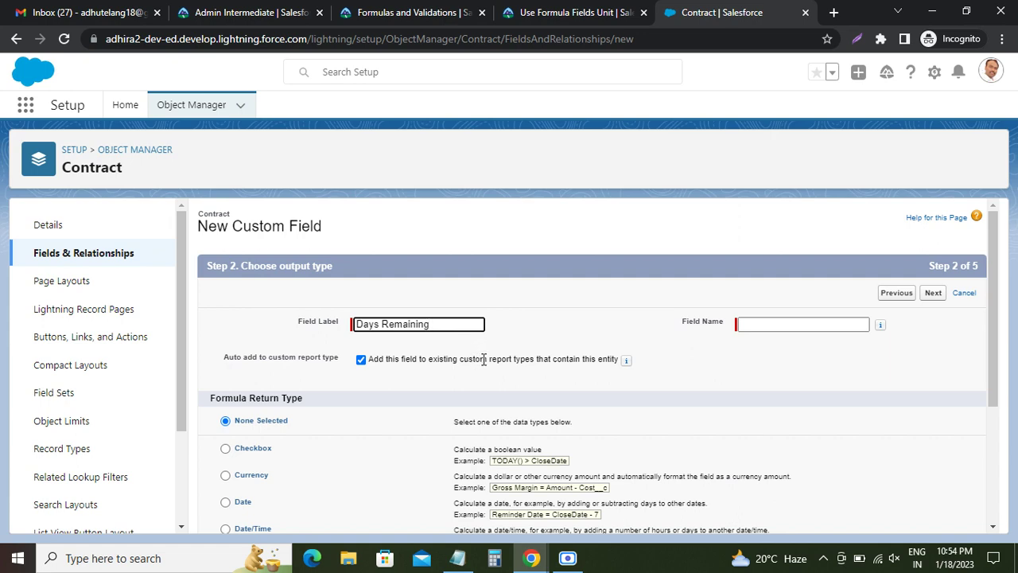
{"action": "key", "text": "Tab"}
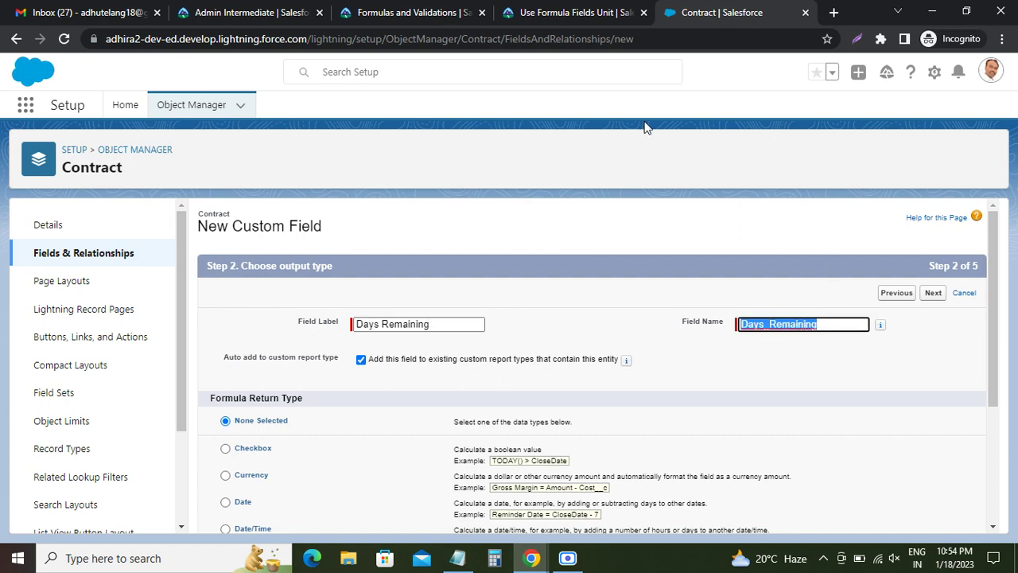
- Copy the field name from the Trailhead challenge and set the new field's name to Days_Remaining
{"action": "left_click", "coordinate": [573, 13]}
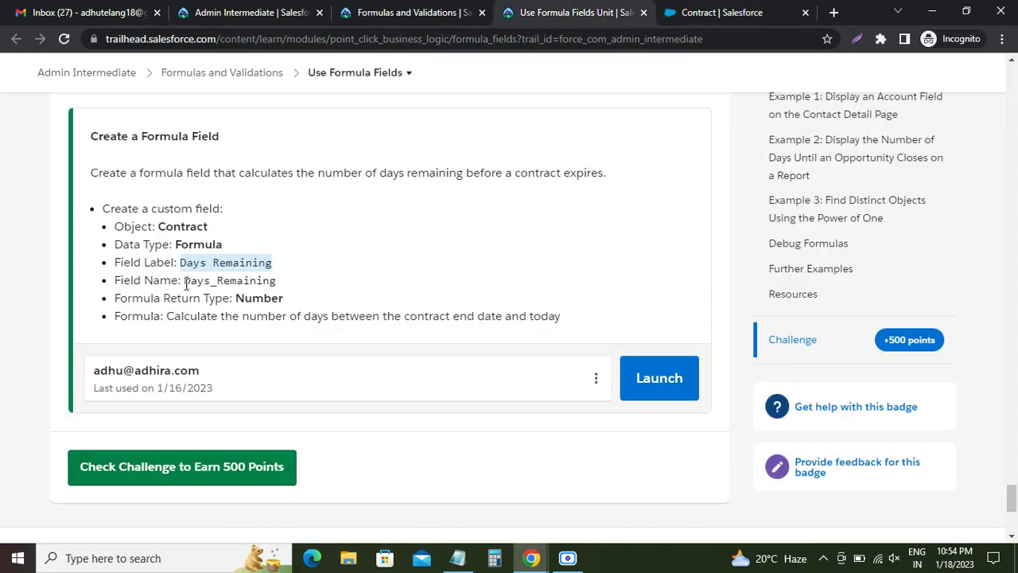
{"action": "left_click_drag", "start_coordinate": [184, 284], "coordinate": [279, 283]}
{"action": "key", "text": "ctrl+c"}
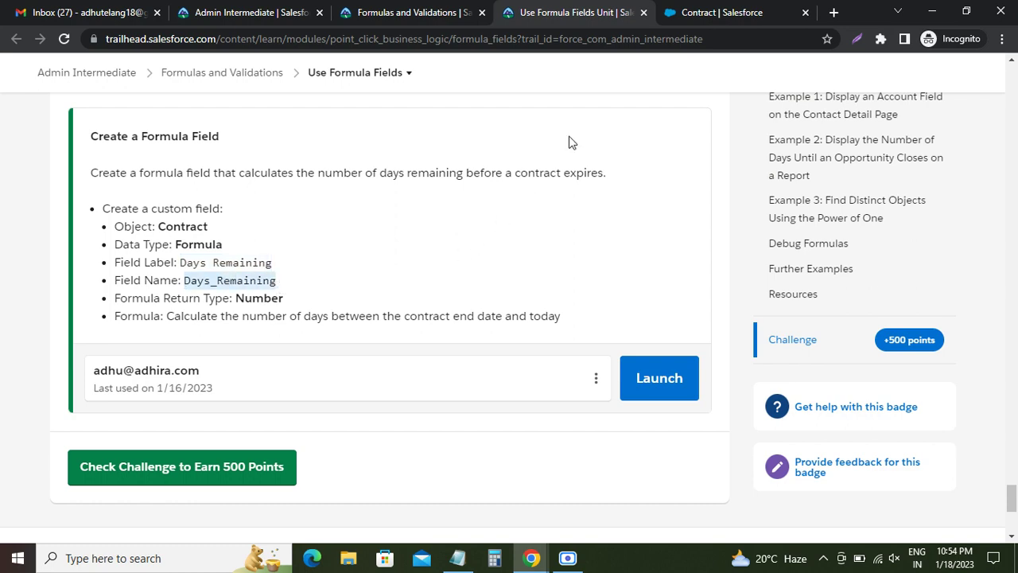
{"action": "left_click", "coordinate": [714, 9]}
{"action": "key", "text": "ctrl+v"}
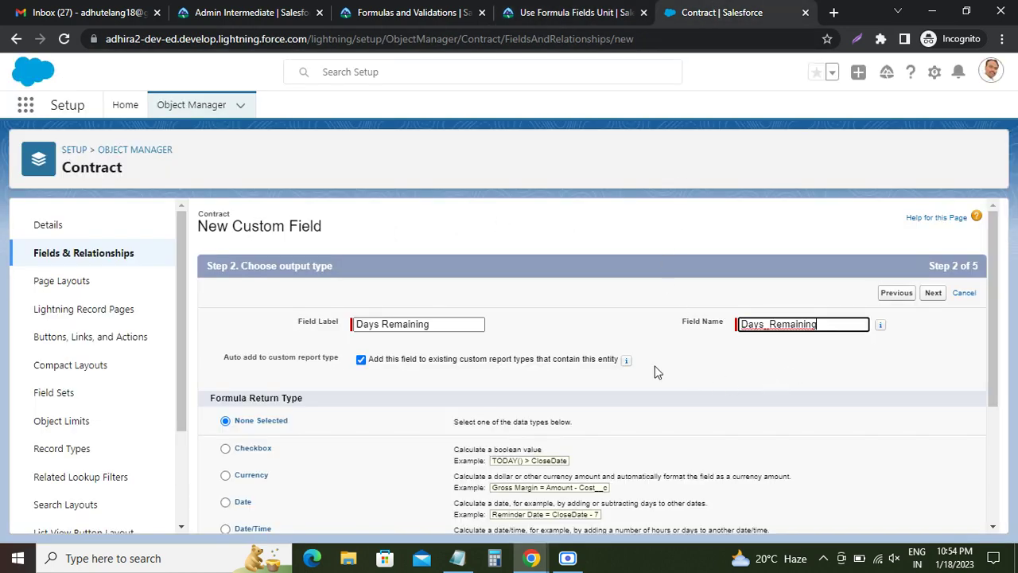
- Check the required return type in the challenge, set the formula return type to Number, and continue to the formula entry
{"action": "left_click", "coordinate": [545, 15]}
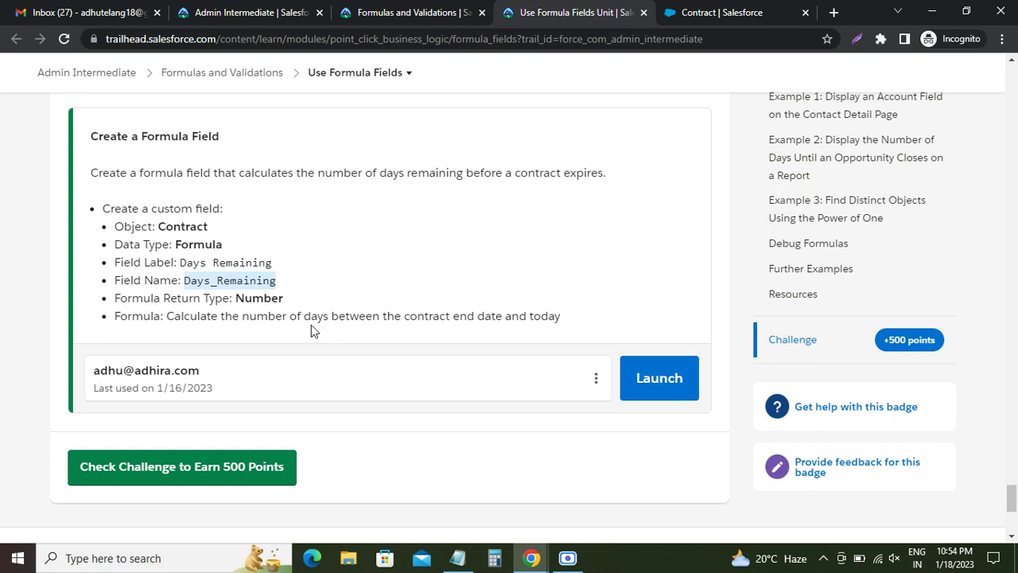
{"action": "left_click", "coordinate": [261, 296]}
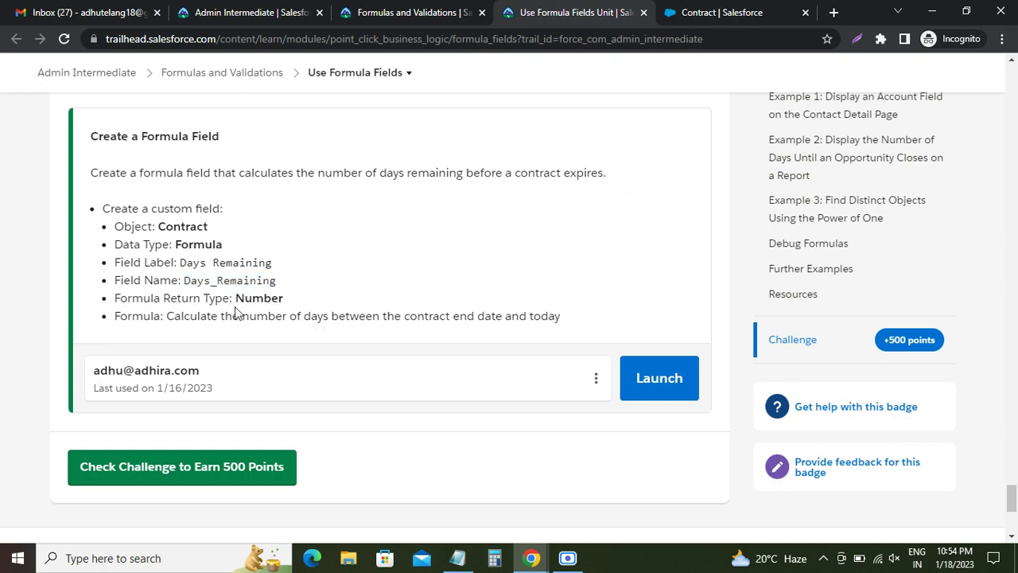
{"action": "double_click", "coordinate": [261, 299]}
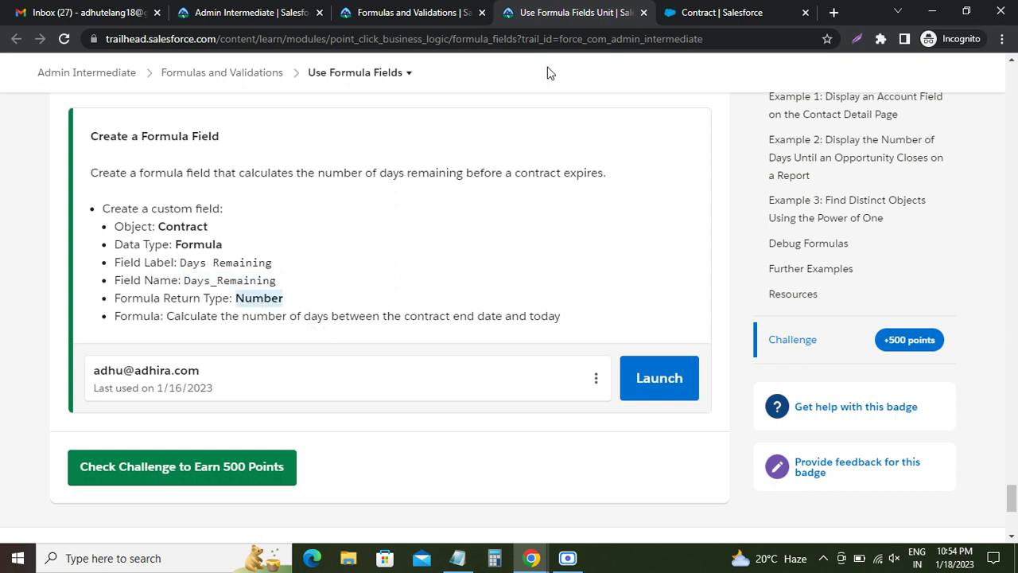
{"action": "left_click", "coordinate": [702, 12]}
{"action": "scroll", "coordinate": [340, 365], "scroll_direction": "down", "scroll_amount": 3}
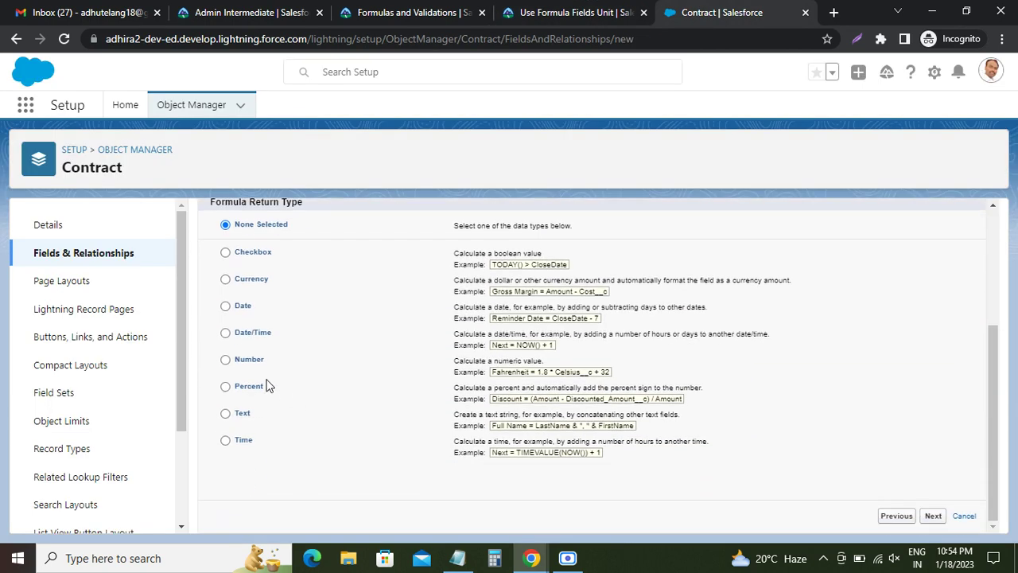
{"action": "left_click", "coordinate": [226, 359]}
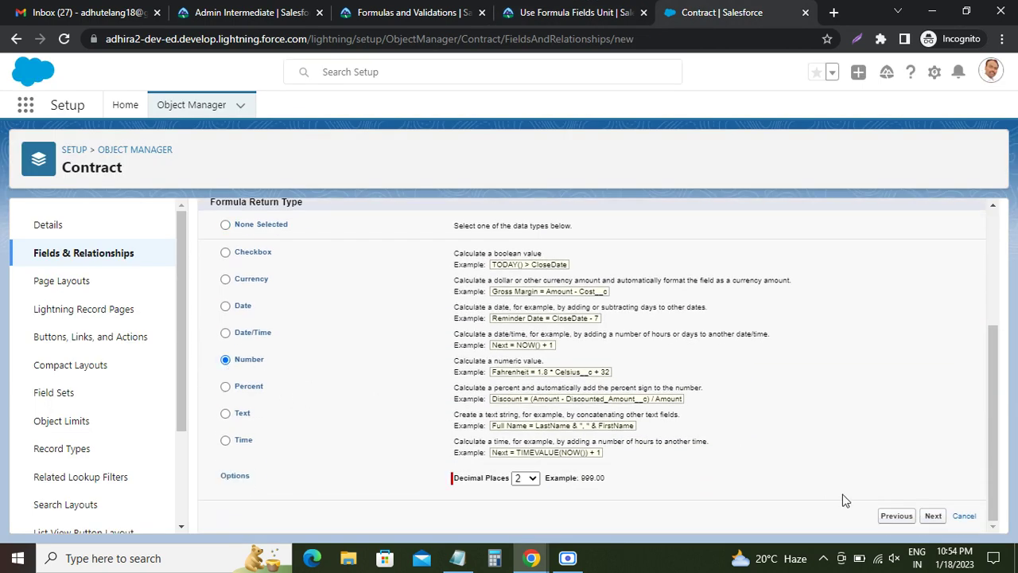
{"action": "left_click", "coordinate": [932, 517]}
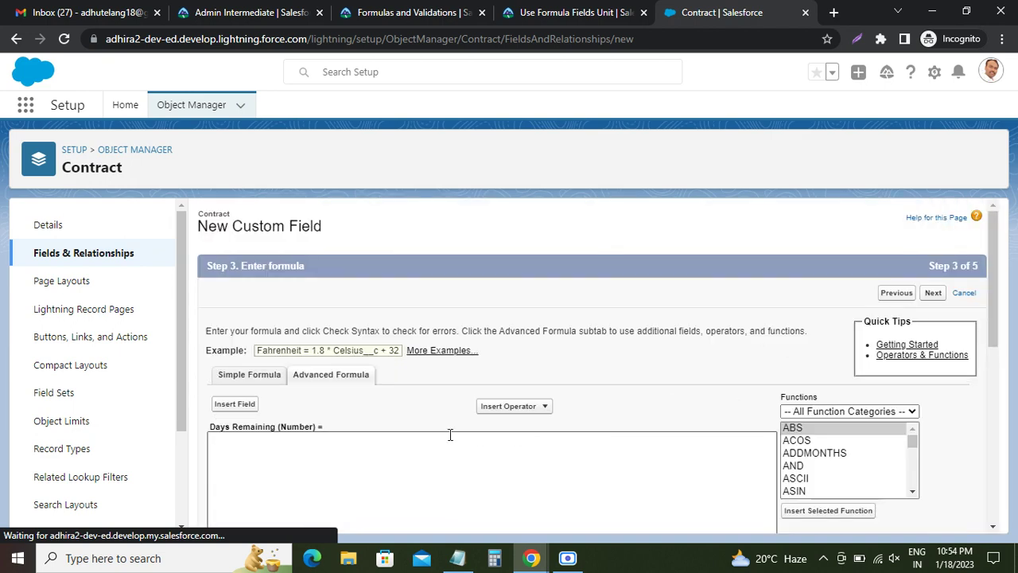
- Check the formula requirement in the Trailhead challenge and insert the Contract End Date field into the Days Remaining formula
{"action": "scroll", "coordinate": [391, 423], "scroll_direction": "down", "scroll_amount": 1}
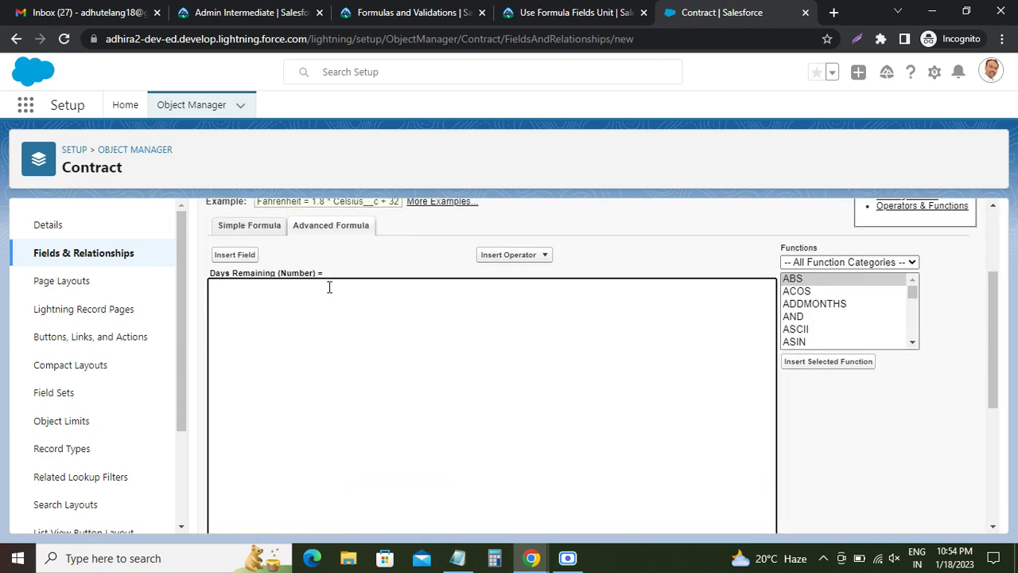
{"action": "left_click", "coordinate": [567, 12]}
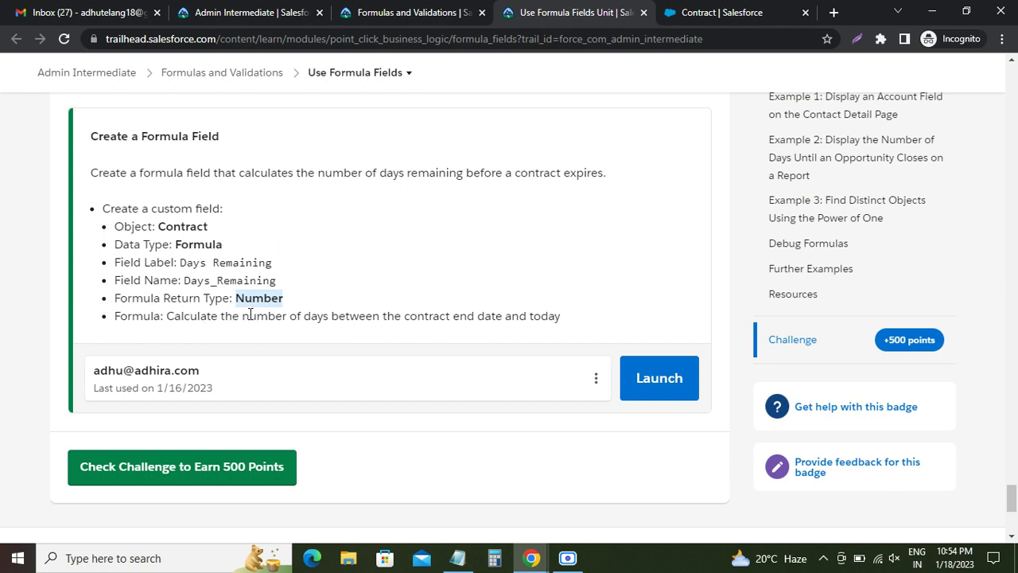
{"action": "left_click_drag", "start_coordinate": [242, 315], "coordinate": [503, 317]}
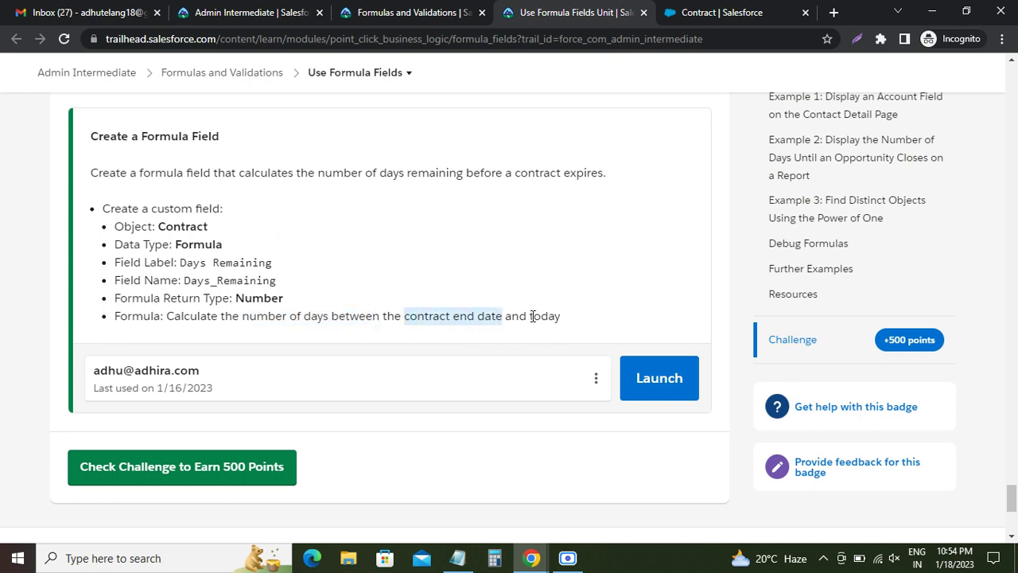
{"action": "double_click", "coordinate": [556, 316]}
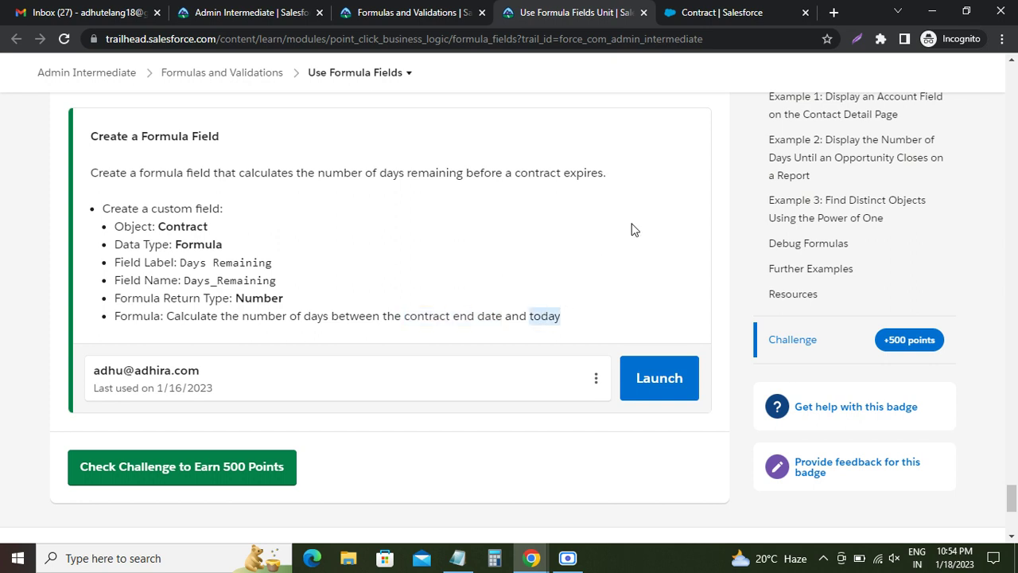
{"action": "left_click", "coordinate": [706, 12]}
{"action": "left_click", "coordinate": [241, 254]}
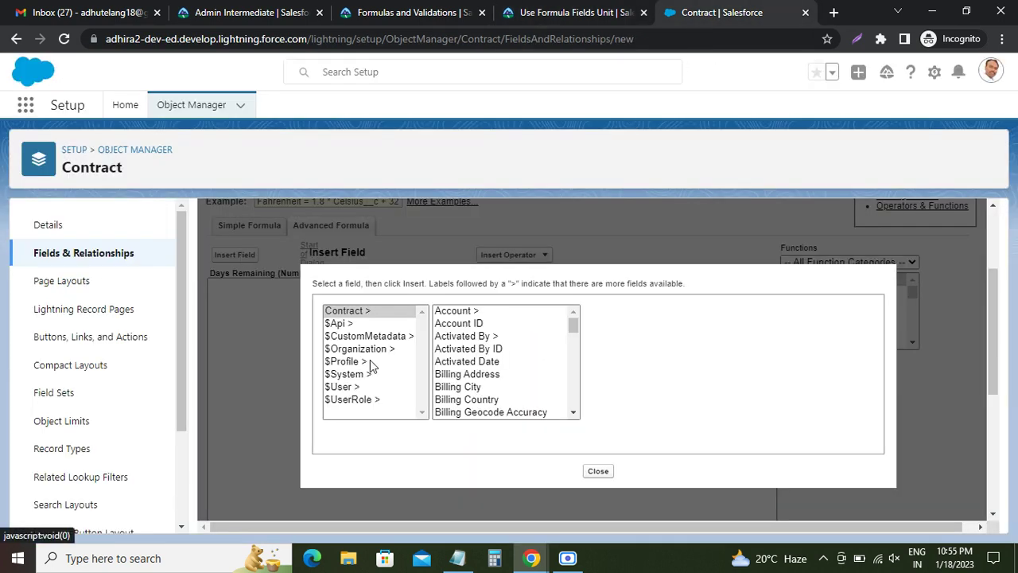
{"action": "scroll", "coordinate": [477, 342], "scroll_direction": "down", "scroll_amount": 4}
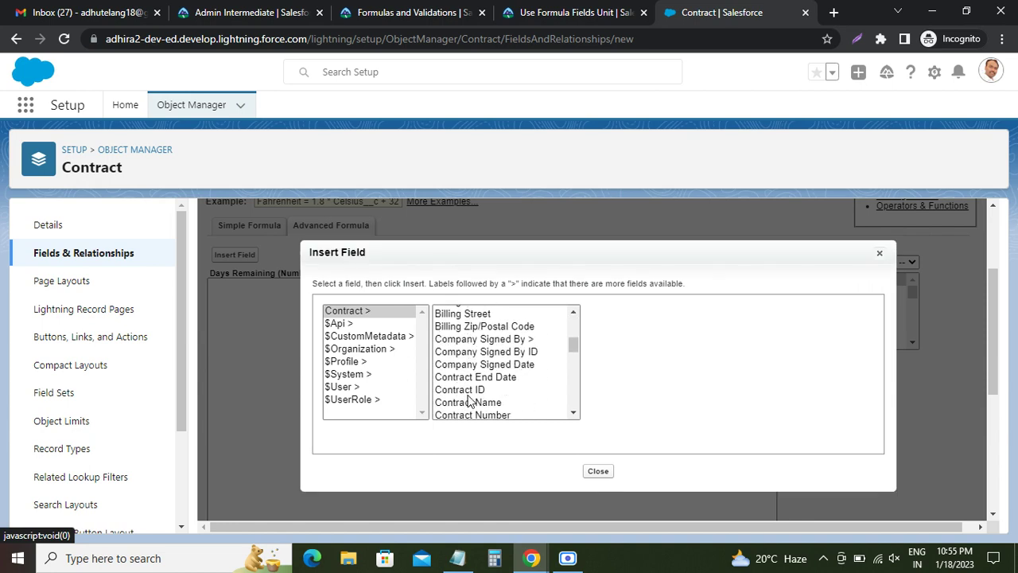
{"action": "left_click", "coordinate": [489, 378]}
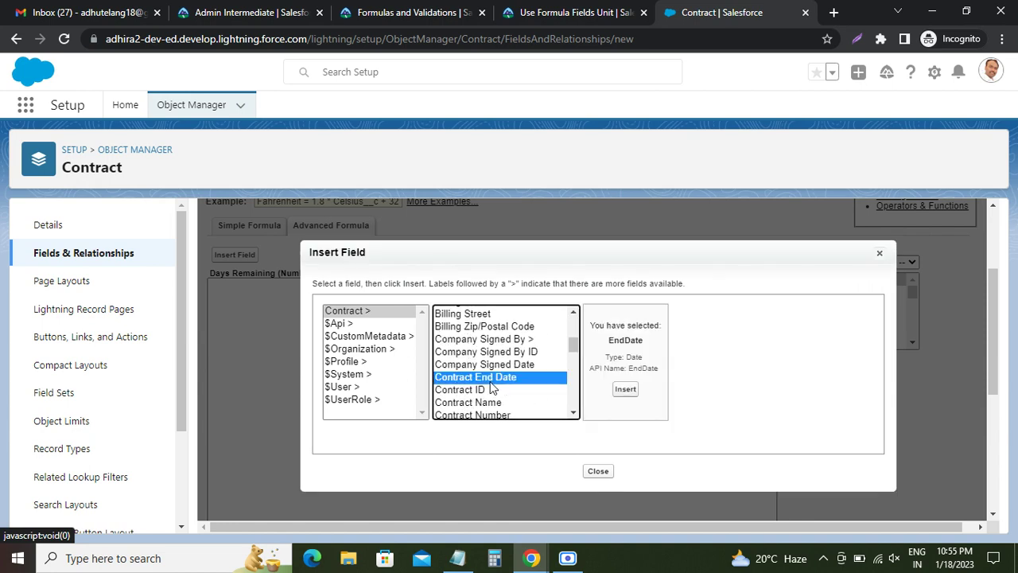
{"action": "left_click", "coordinate": [629, 390]}
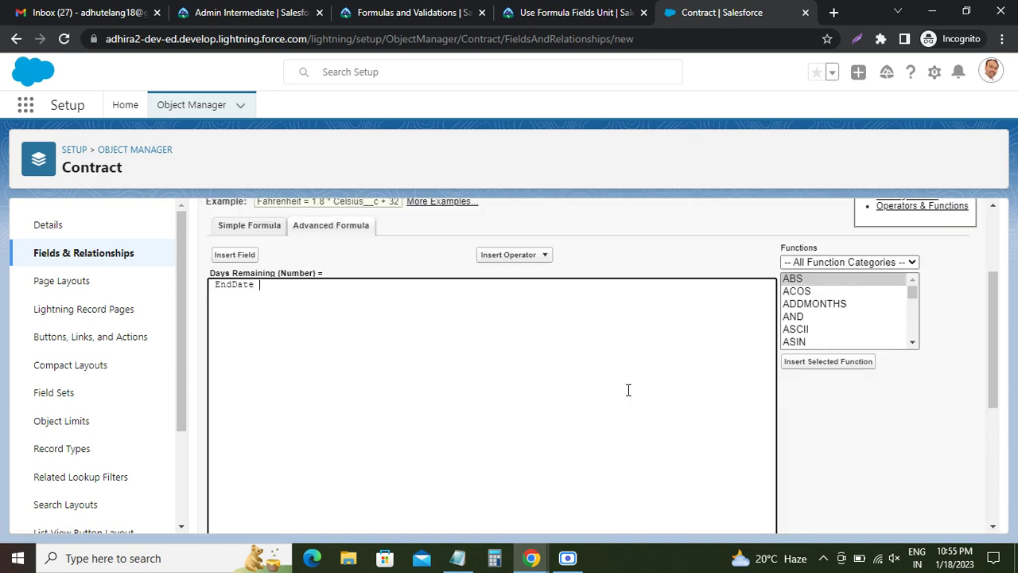
- Complete the formula as EndDate - TODAY() by inserting the subtract operator and the TODAY function
{"action": "left_click", "coordinate": [528, 256]}
{"action": "left_click", "coordinate": [513, 286]}
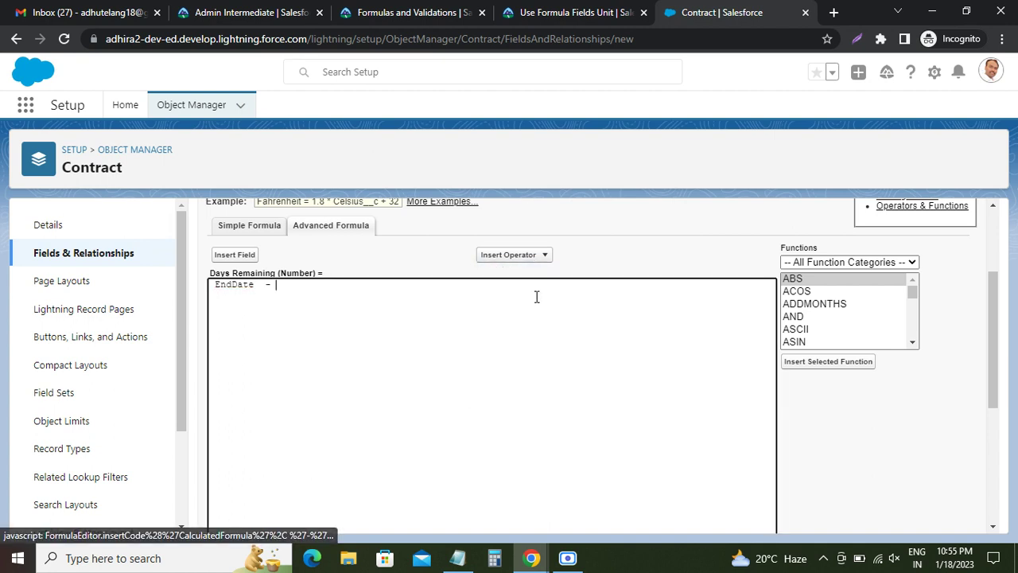
{"action": "scroll", "coordinate": [819, 309], "scroll_direction": "down", "scroll_amount": 2}
{"action": "scroll", "coordinate": [818, 310], "scroll_direction": "down", "scroll_amount": 5}
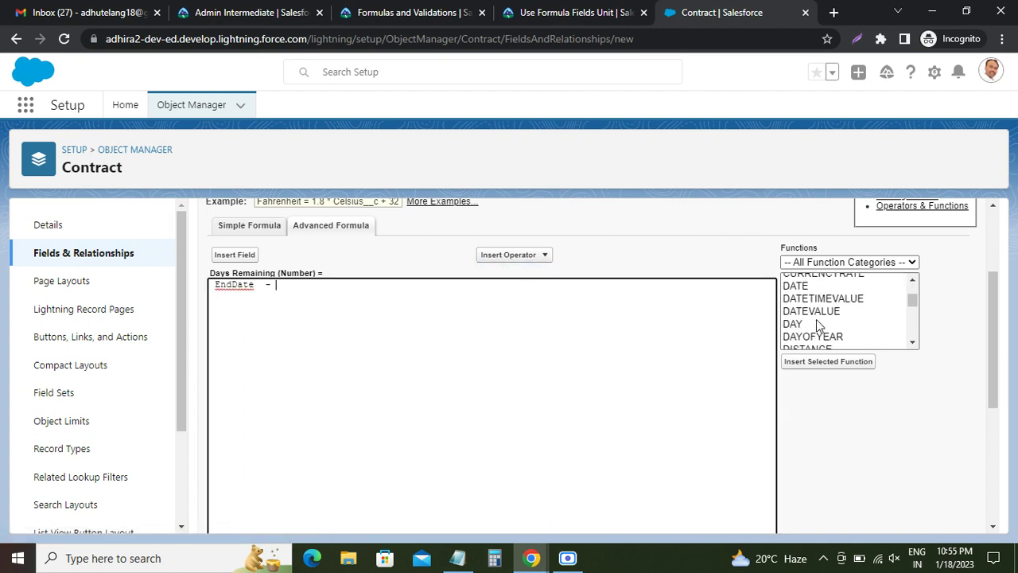
{"action": "scroll", "coordinate": [819, 326], "scroll_direction": "down", "scroll_amount": 7}
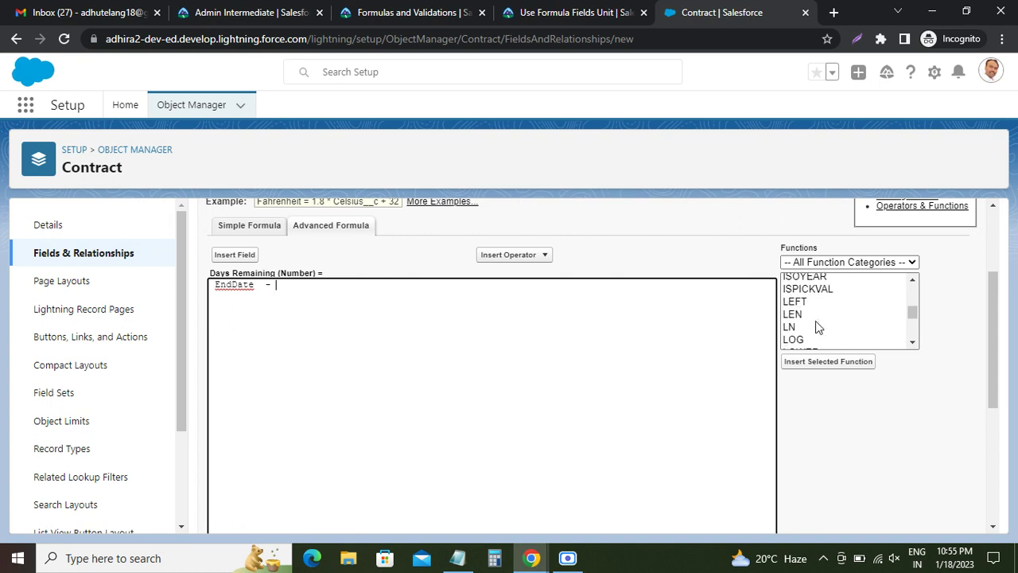
{"action": "scroll", "coordinate": [819, 327], "scroll_direction": "down", "scroll_amount": 6}
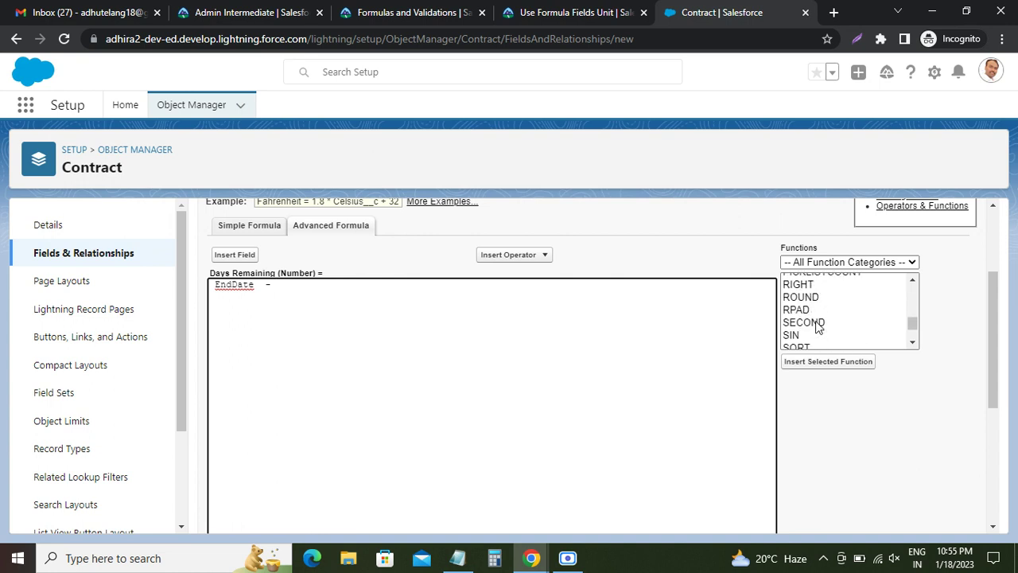
{"action": "left_click", "coordinate": [802, 335]}
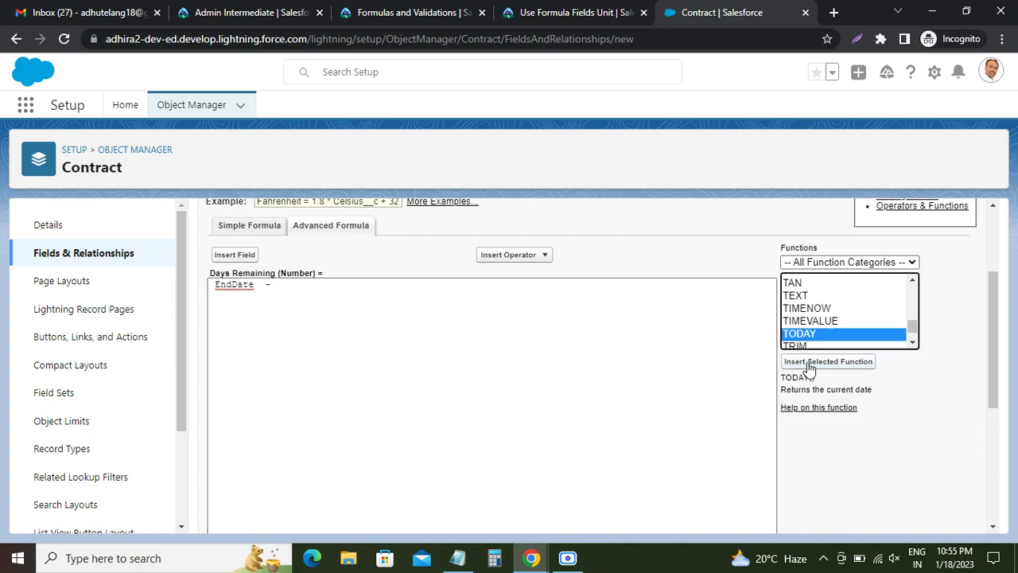
{"action": "left_click", "coordinate": [808, 366]}
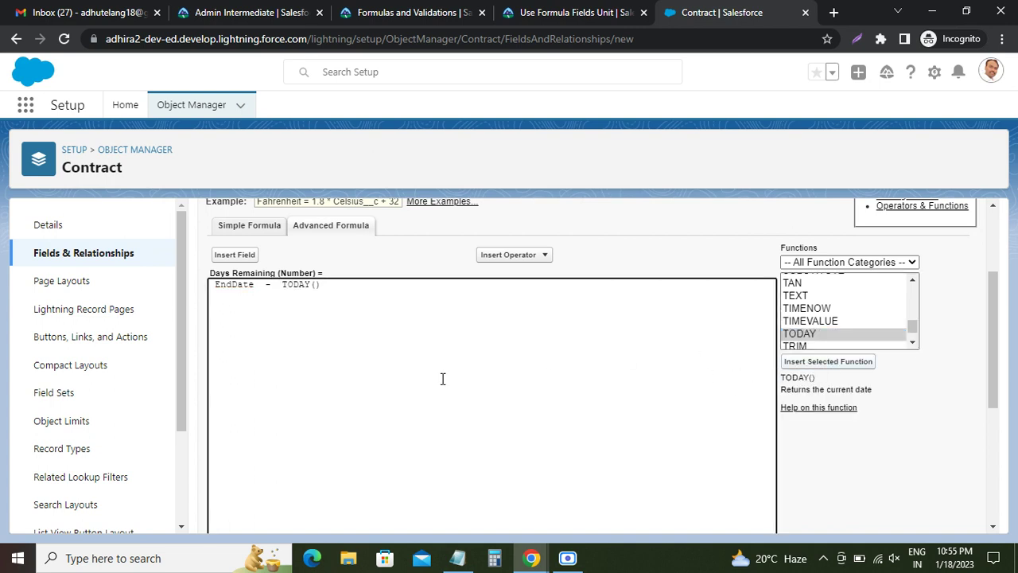
- Check the formula's syntax and continue to the field-level security settings
{"action": "scroll", "coordinate": [368, 351], "scroll_direction": "down", "scroll_amount": 3}
{"action": "left_click", "coordinate": [238, 348]}
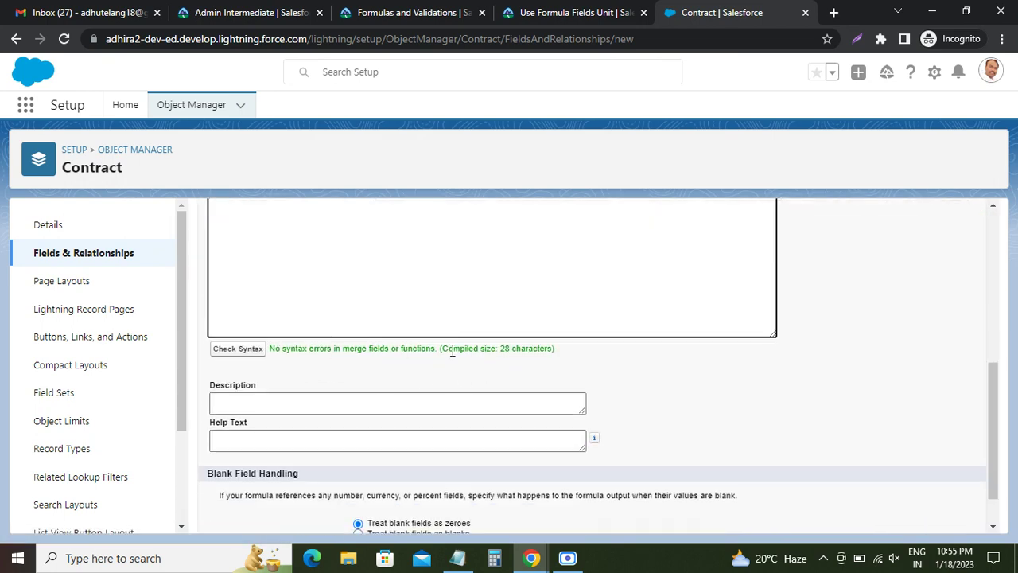
{"action": "scroll", "coordinate": [782, 437], "scroll_direction": "down", "scroll_amount": 1}
{"action": "left_click", "coordinate": [935, 517]}
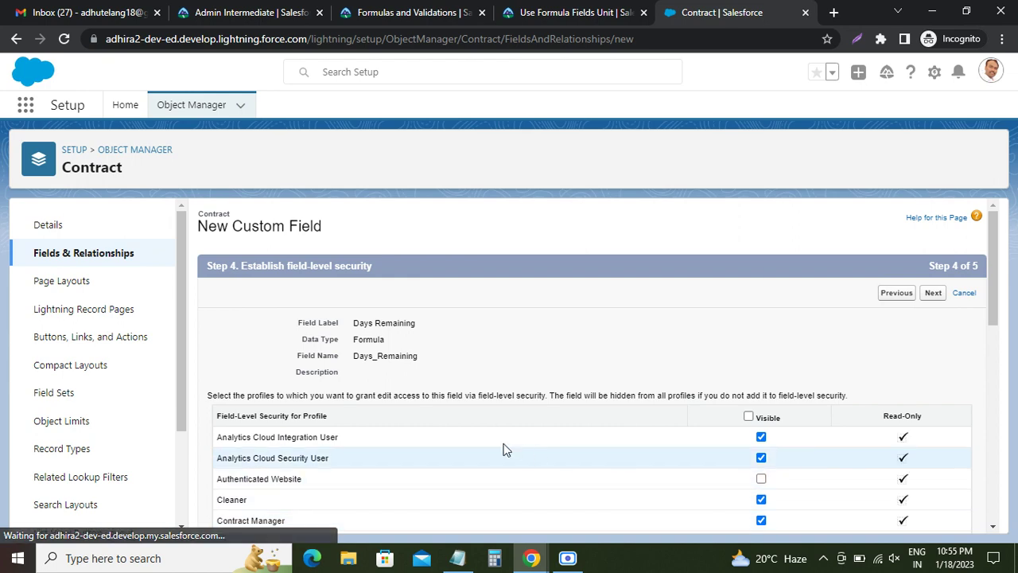
- Review the profile visibility list, accept the default field-level security, and continue to the page layout selection
{"action": "scroll", "coordinate": [557, 443], "scroll_direction": "down", "scroll_amount": 3}
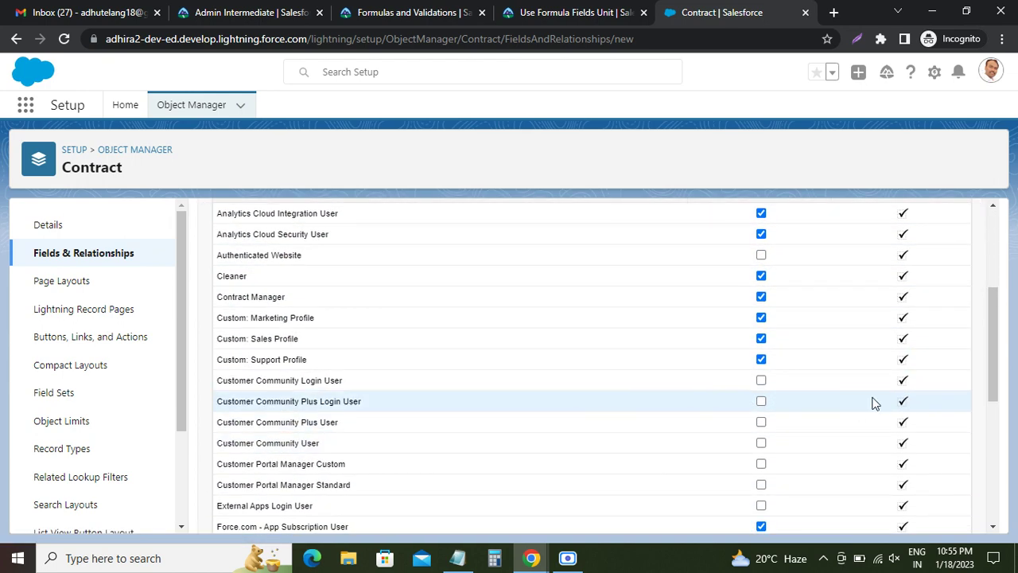
{"action": "scroll", "coordinate": [891, 382], "scroll_direction": "up", "scroll_amount": 3}
{"action": "left_click", "coordinate": [933, 293]}
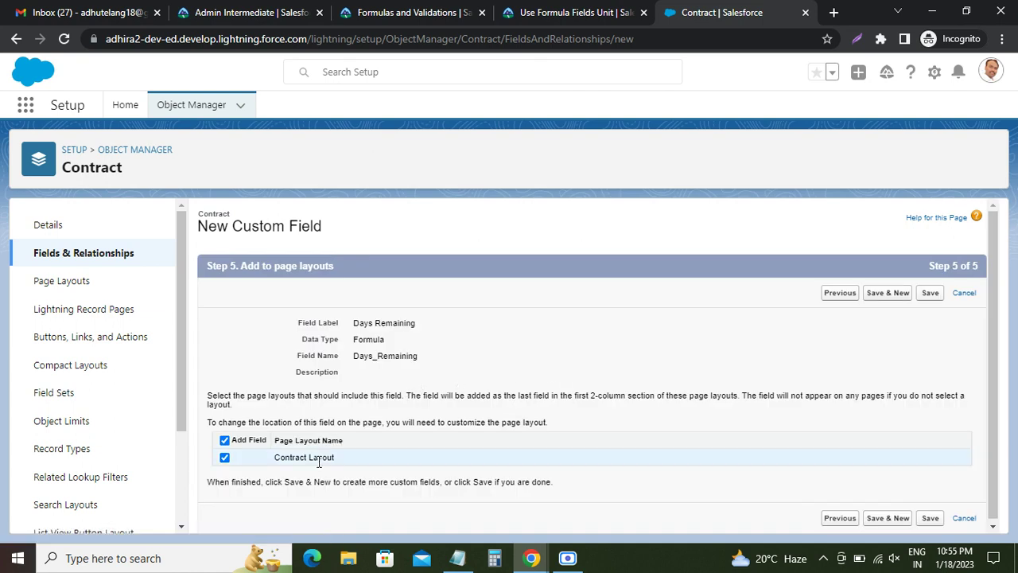
- Save the Days Remaining formula field with the Contract Layout included and look for it in the Contract fields list
{"action": "left_click", "coordinate": [929, 293]}
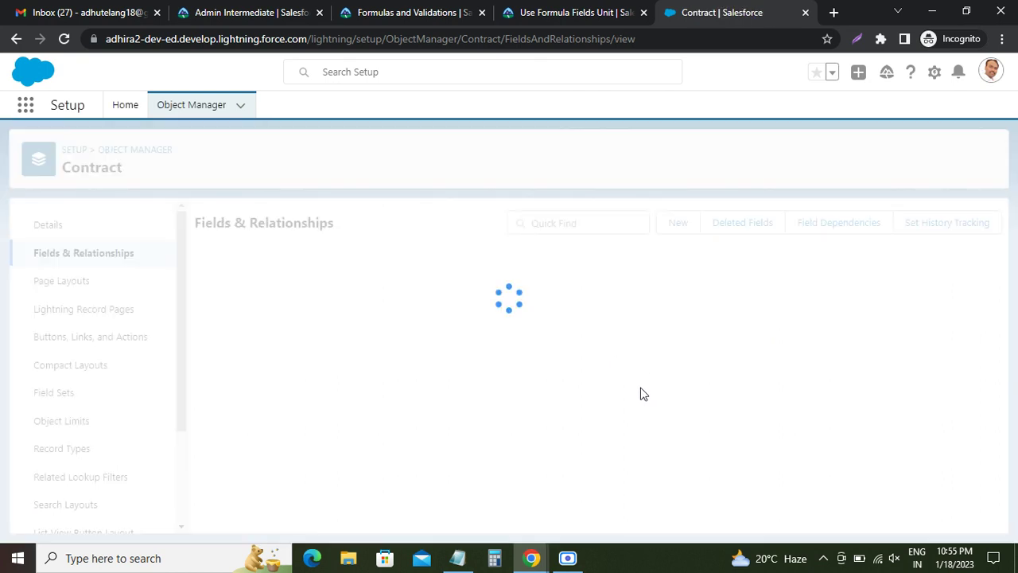
{"action": "scroll", "coordinate": [345, 341], "scroll_direction": "down", "scroll_amount": 3}
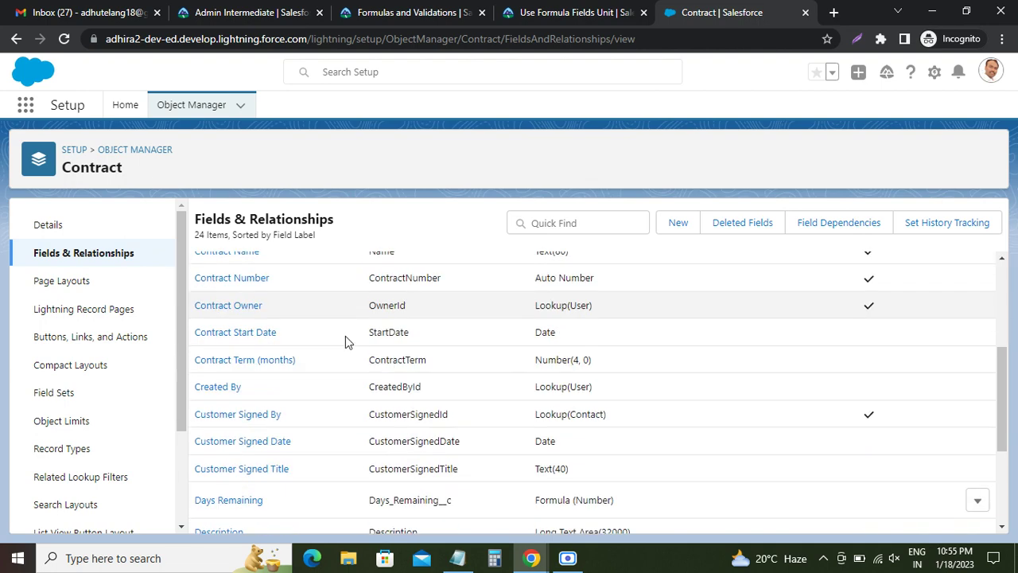
{"action": "scroll", "coordinate": [397, 325], "scroll_direction": "up", "scroll_amount": 2}
- Filter the Contract fields by "Day" and check the API name of the Days Remaining field
{"action": "left_click", "coordinate": [547, 223]}
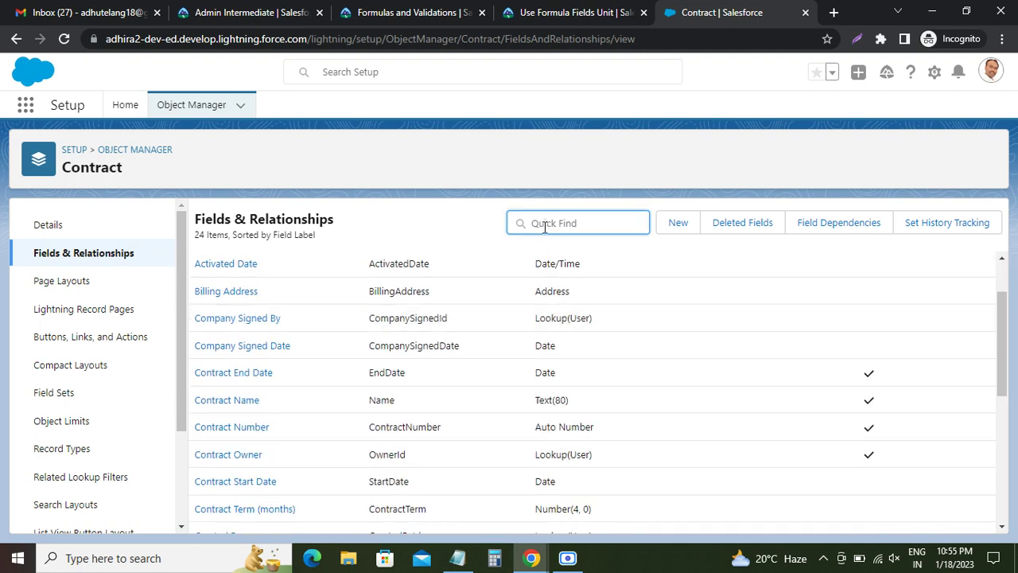
{"action": "type", "text": "Da"}
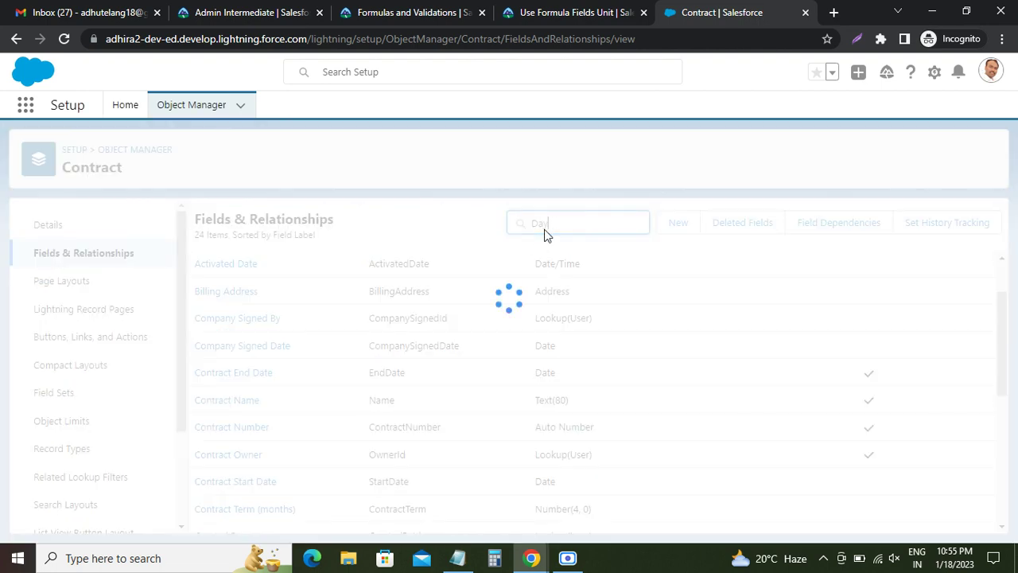
{"action": "type", "text": "y"}
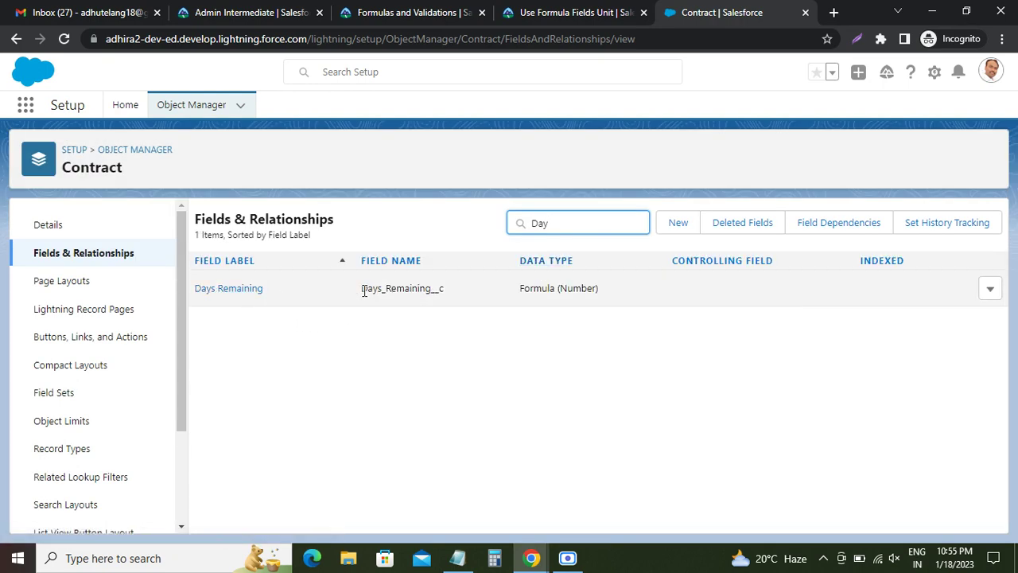
{"action": "left_click_drag", "start_coordinate": [362, 289], "coordinate": [442, 290]}
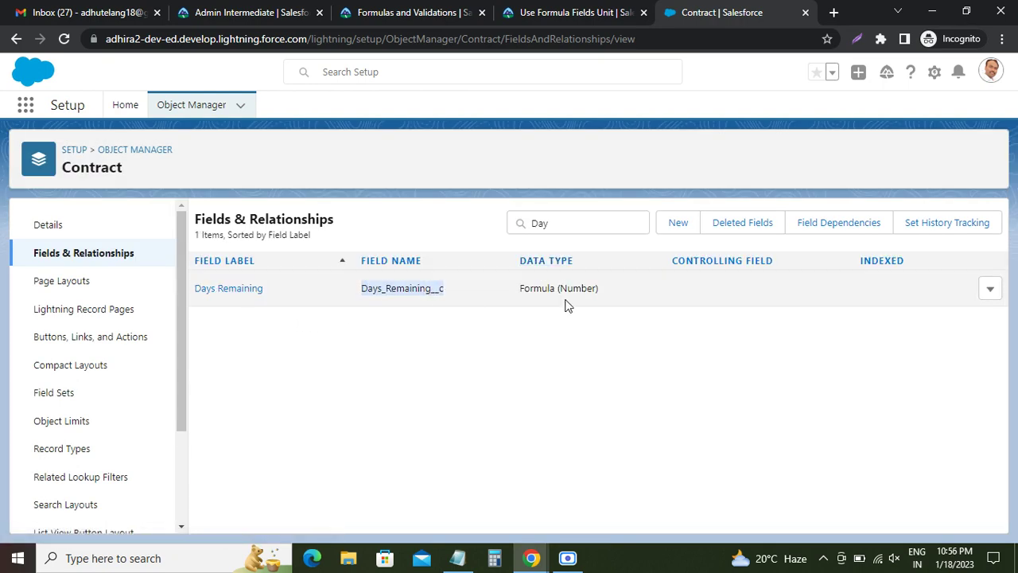
- Switch to the Use Formula Fields unit in Trailhead and submit the challenge for checking
{"action": "left_click", "coordinate": [573, 12]}
{"action": "left_click", "coordinate": [173, 467]}
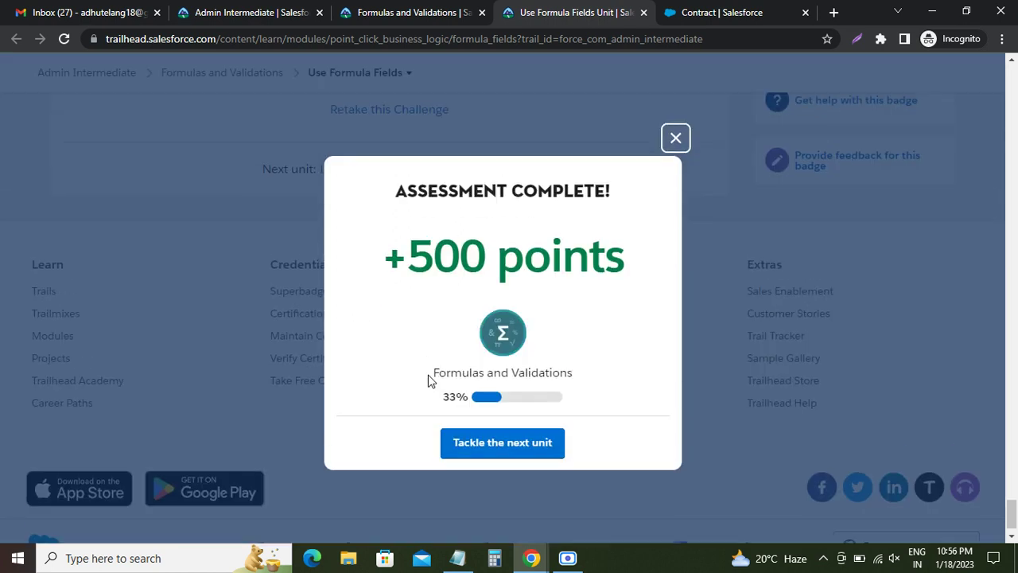
{"action": "scroll", "coordinate": [781, 398], "scroll_direction": "up", "scroll_amount": 10}
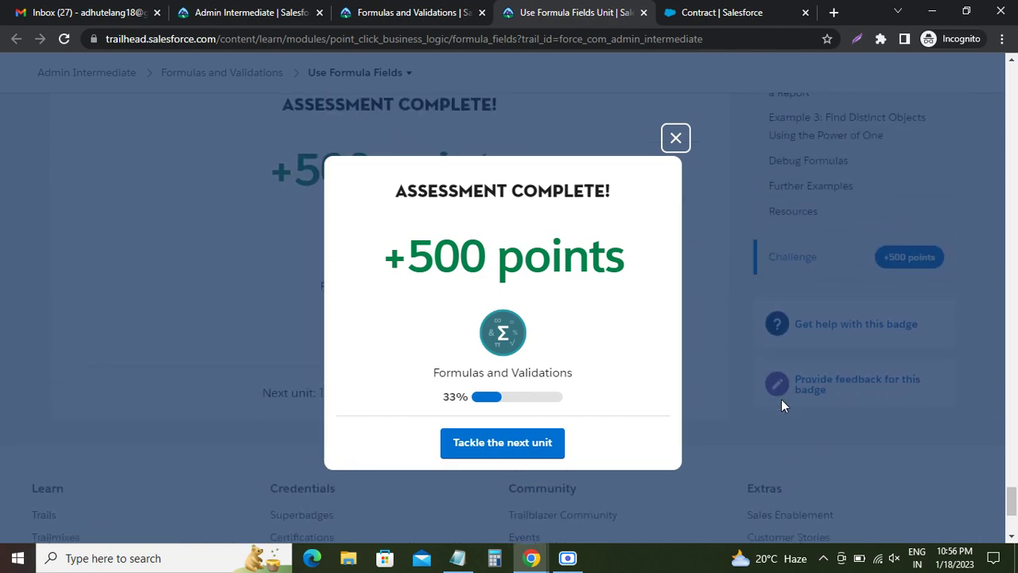
{"action": "scroll", "coordinate": [781, 398], "scroll_direction": "up", "scroll_amount": 8}
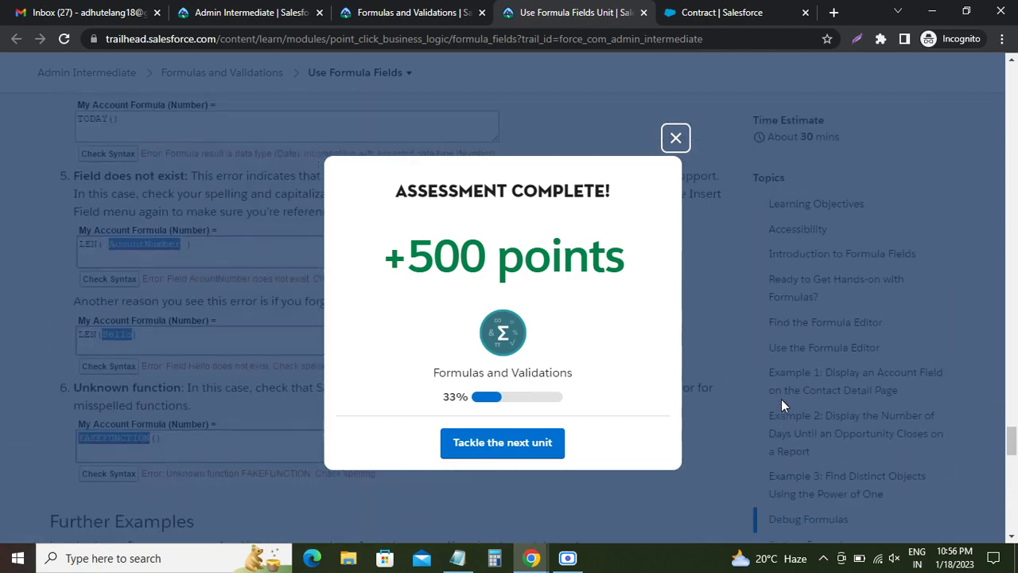
{"action": "scroll", "coordinate": [781, 398], "scroll_direction": "up", "scroll_amount": 8}
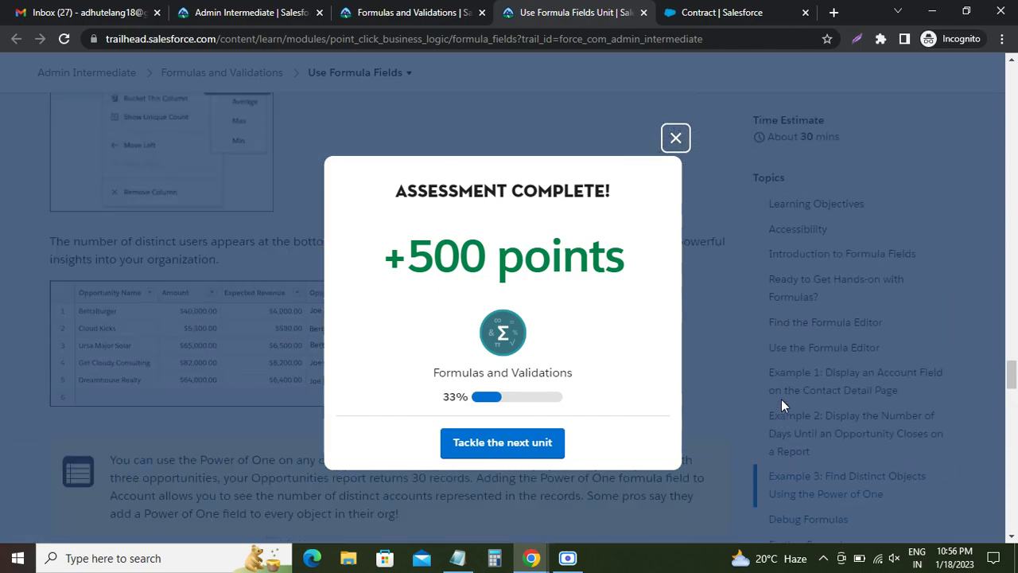
{"action": "scroll", "coordinate": [781, 400], "scroll_direction": "up", "scroll_amount": 8}
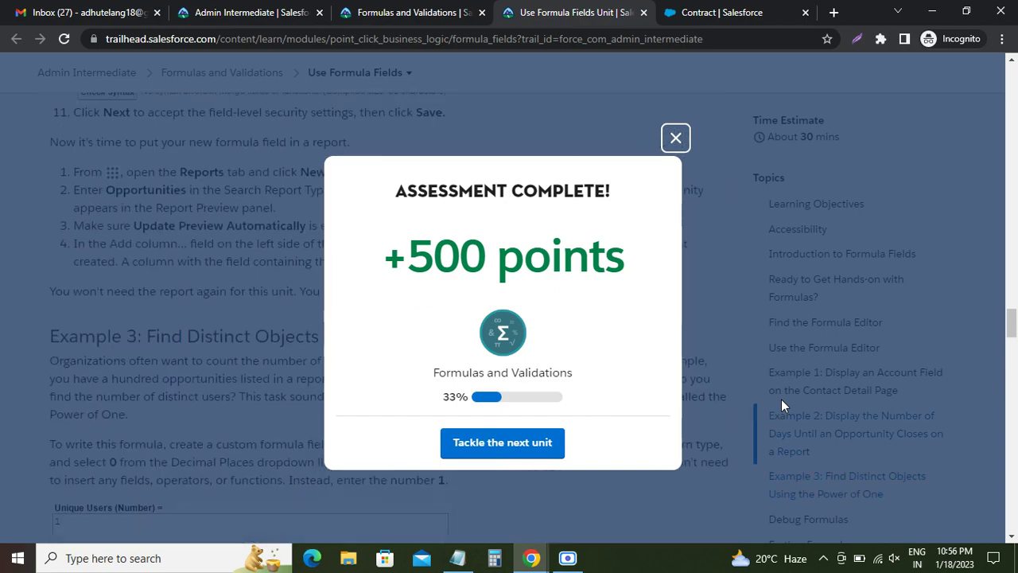
{"action": "scroll", "coordinate": [781, 399], "scroll_direction": "up", "scroll_amount": 8}
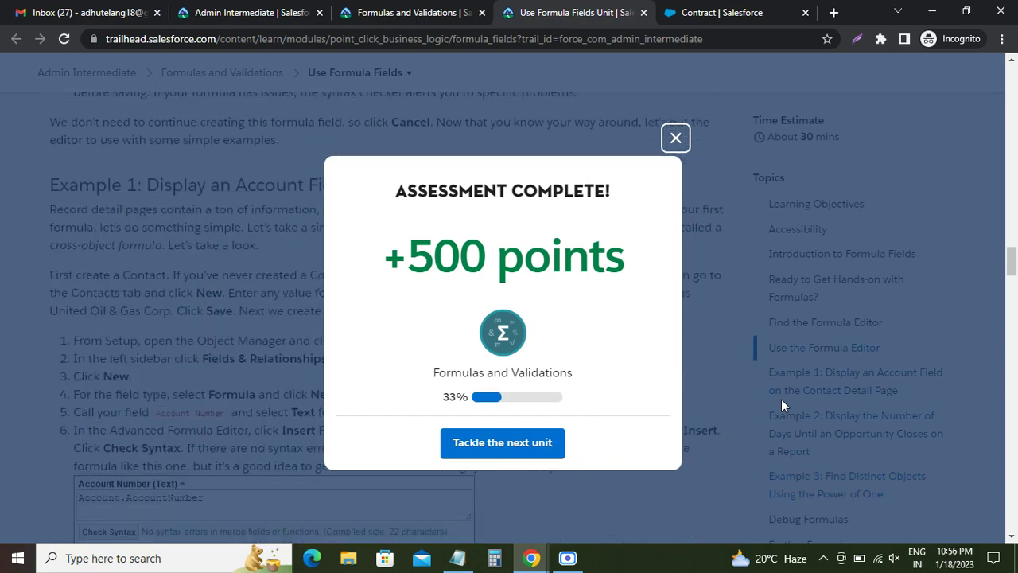
{"action": "scroll", "coordinate": [781, 399], "scroll_direction": "up", "scroll_amount": 8}
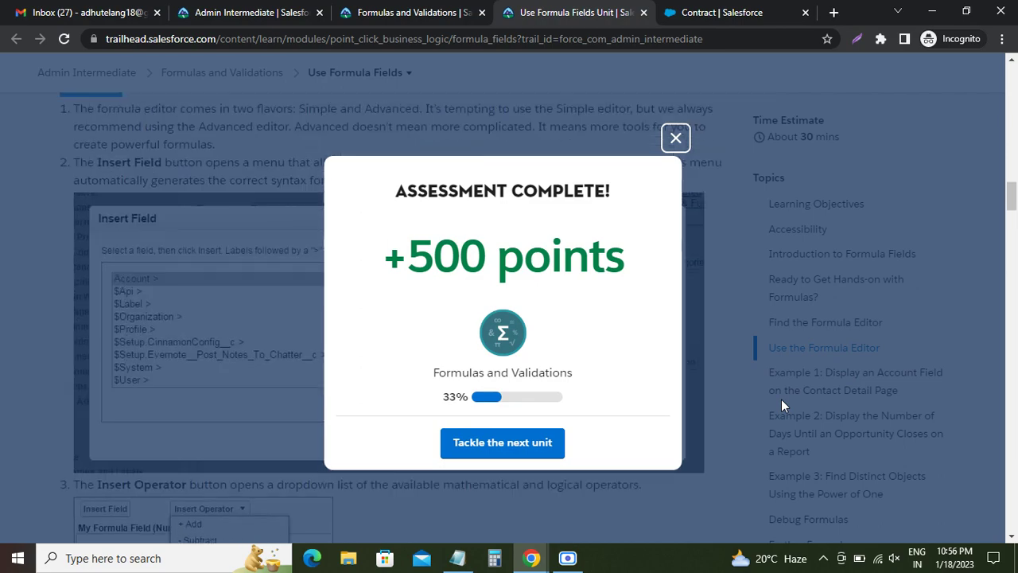
{"action": "scroll", "coordinate": [781, 400], "scroll_direction": "up", "scroll_amount": 8}
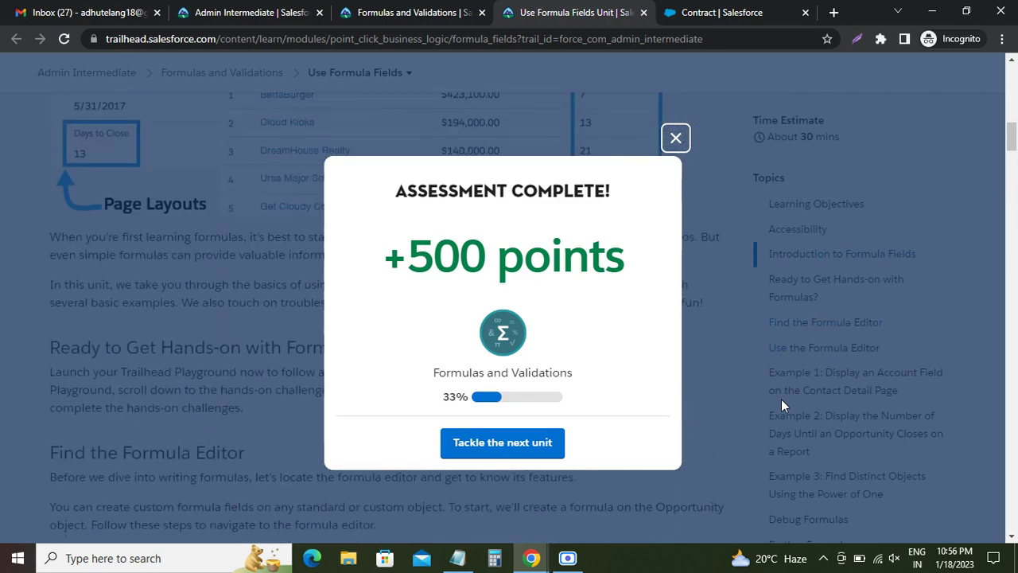
{"action": "scroll", "coordinate": [781, 399], "scroll_direction": "up", "scroll_amount": 6}
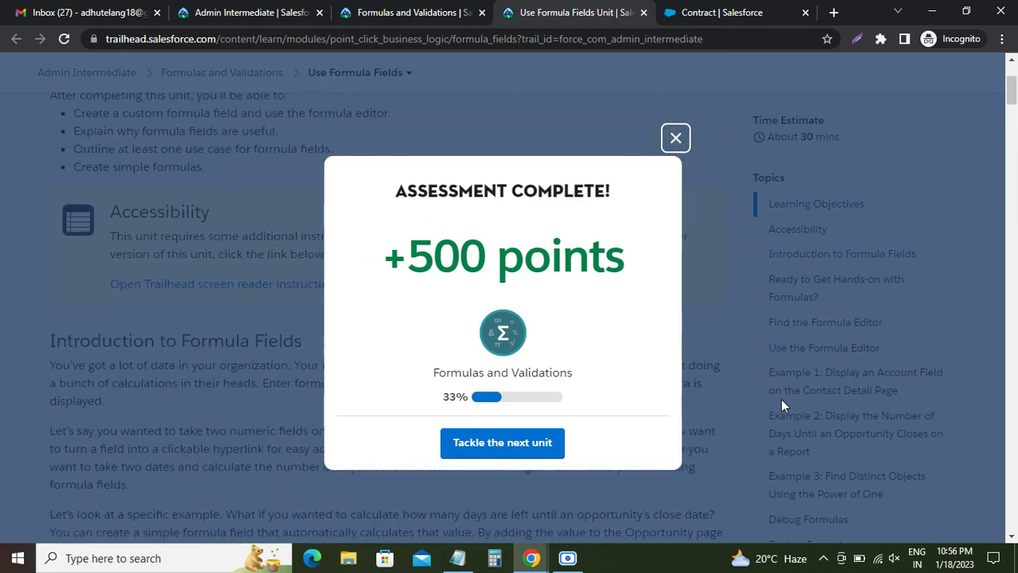